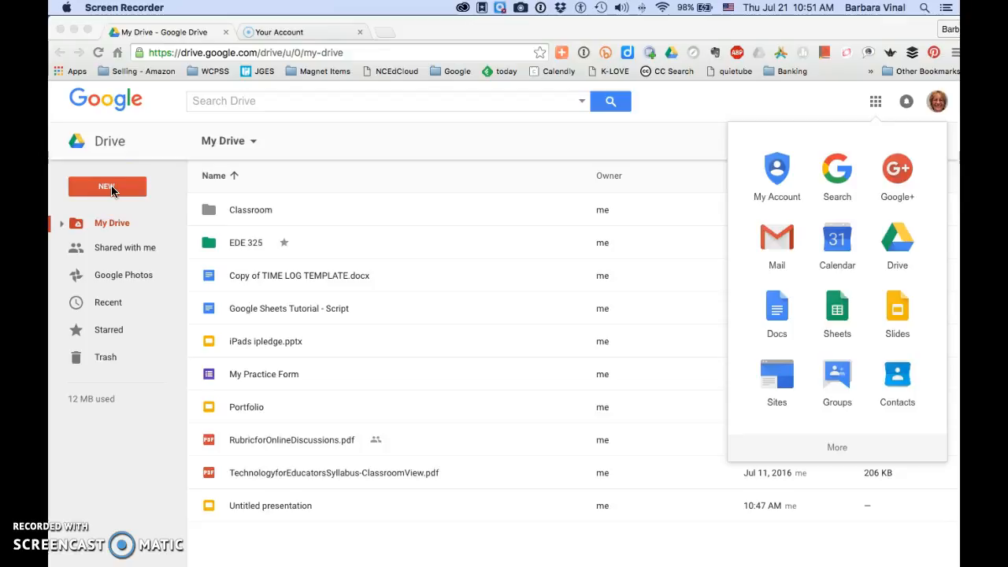
- Open Google Sheets from Drive and create a new blank spreadsheet
left_click(838, 308)
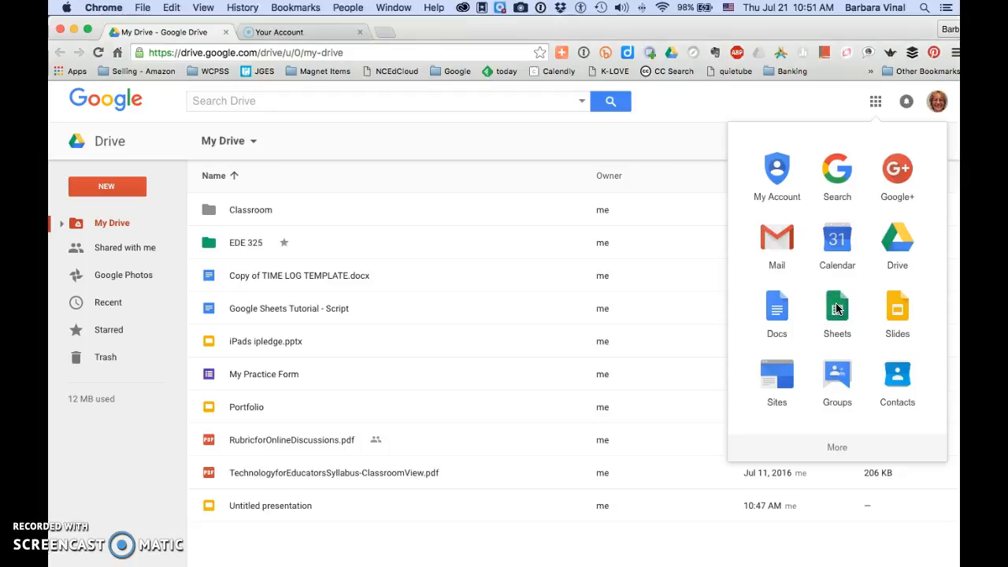
left_click(838, 309)
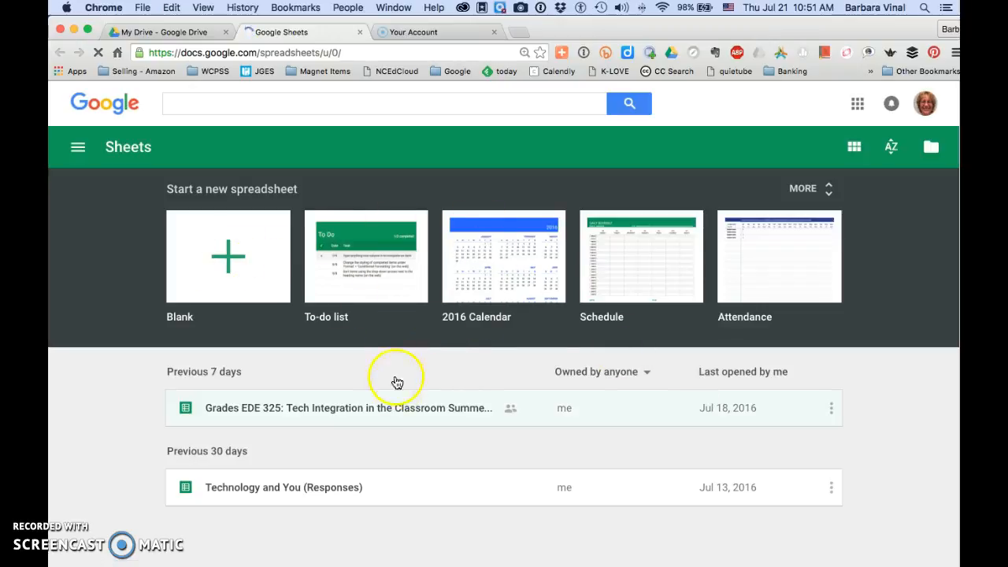
left_click(230, 273)
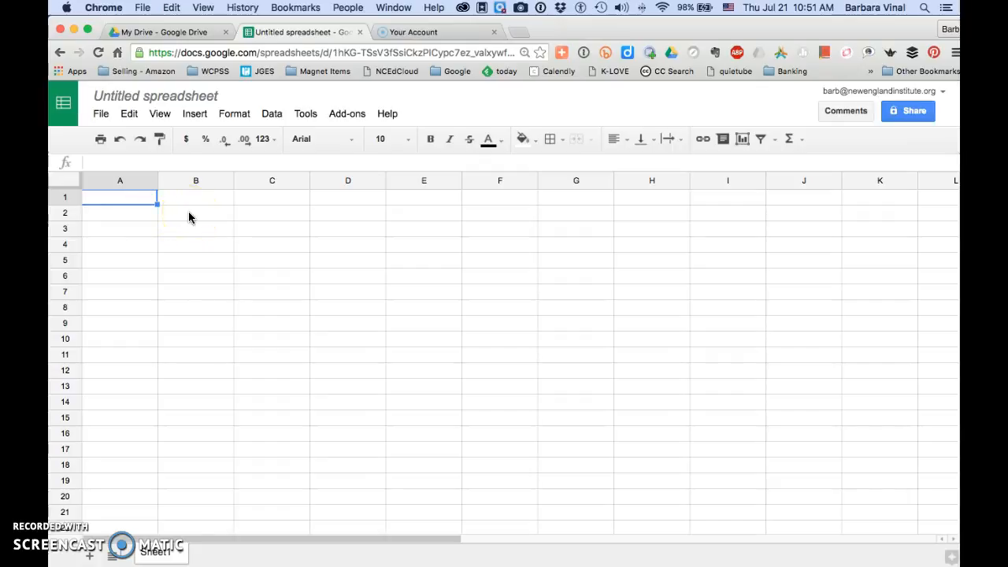
left_click(189, 218)
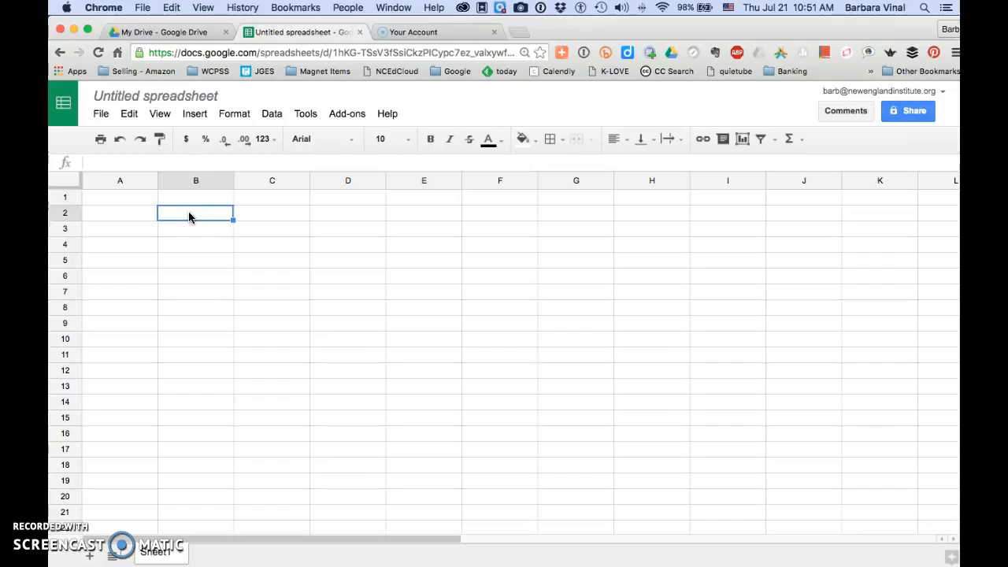
left_click(130, 197)
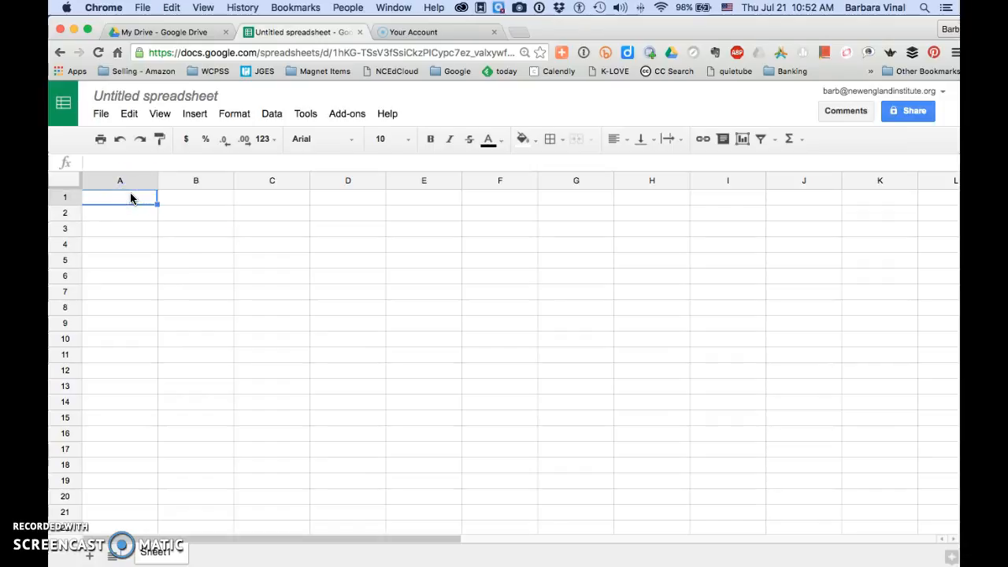
left_click(183, 199)
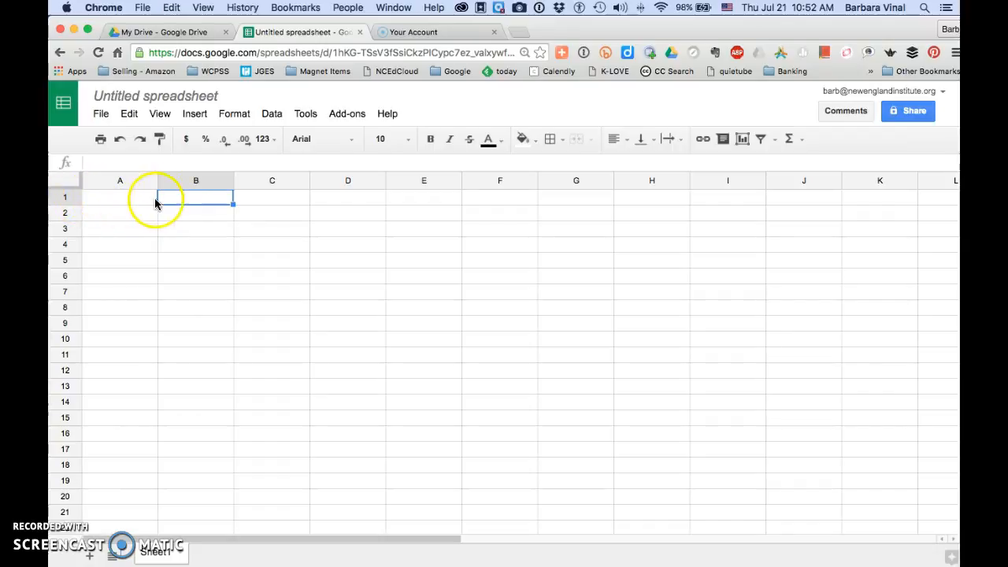
- Enter the column heading "First Name" in cell A1
left_click(123, 204)
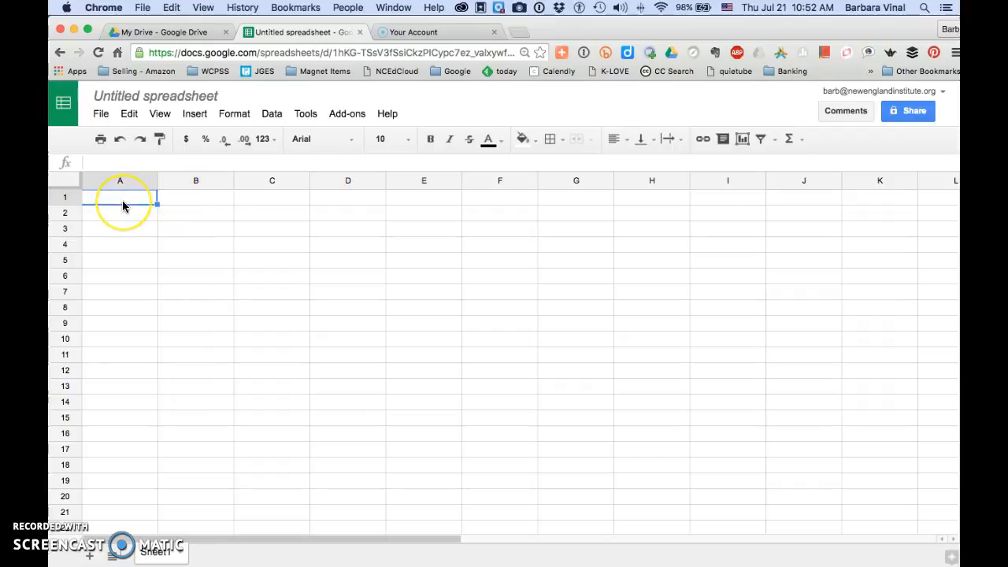
type("Name")
key("BackSpace")
key("BackSpace")
key("BackSpace")
key("BackSpace")
type("Firs")
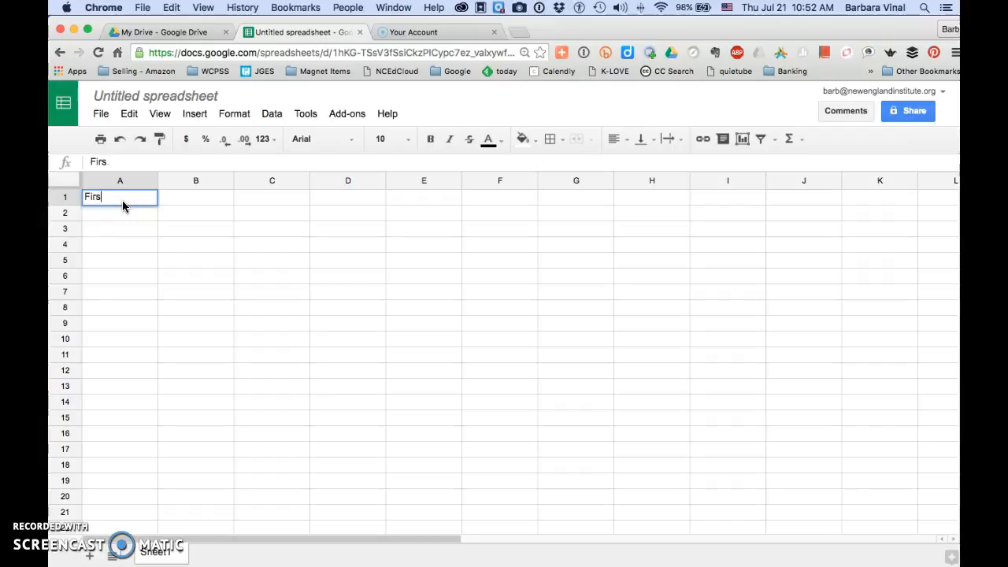
type("t Name")
key("Tab")
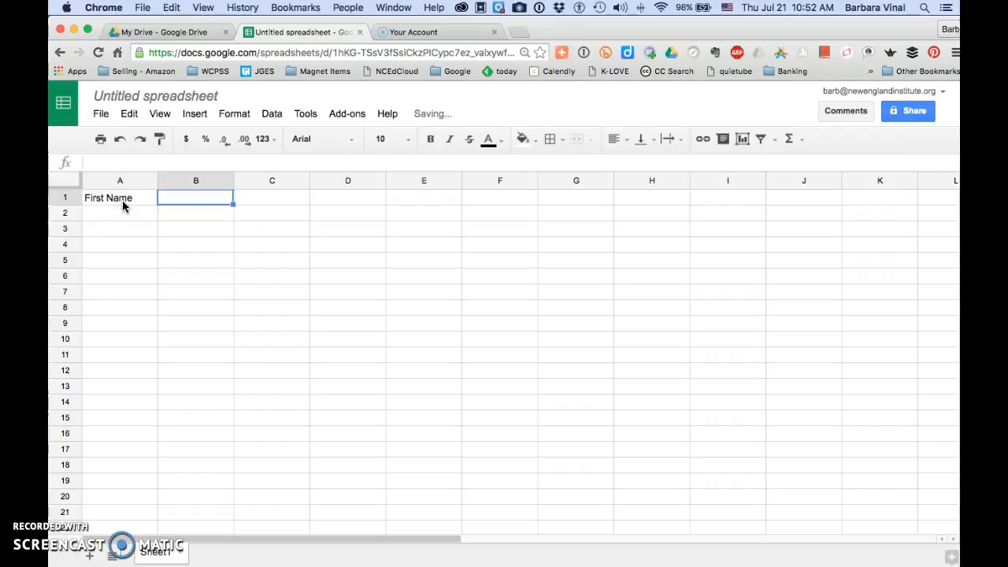
- Enter the headings "Last Name", "Quiz 1" and "Quiz 2" in cells B1 to D1
type("Last Name")
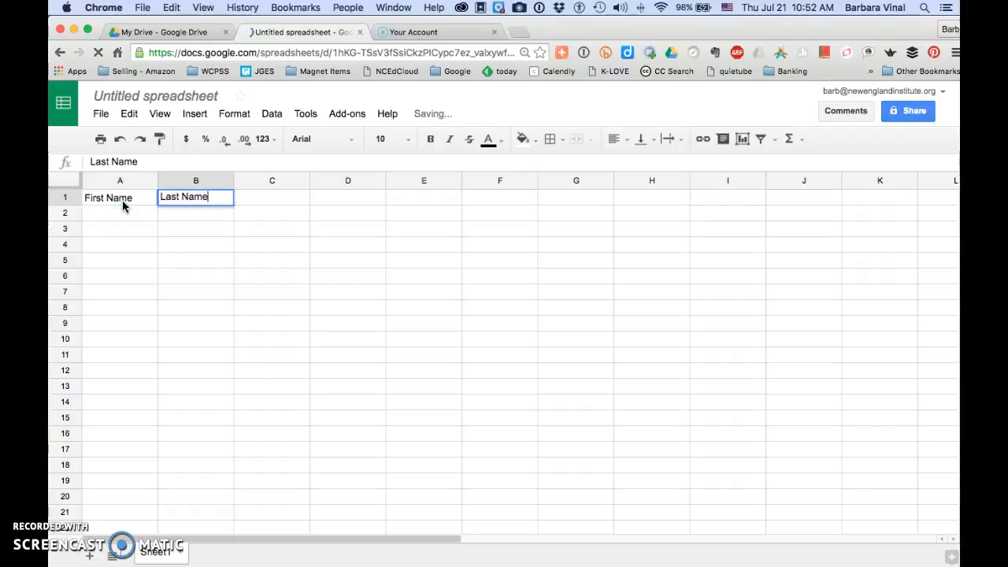
key("Tab")
type("Quiz 1")
key("Tab")
type("Pa")
key("BackSpace")
key("BackSpace")
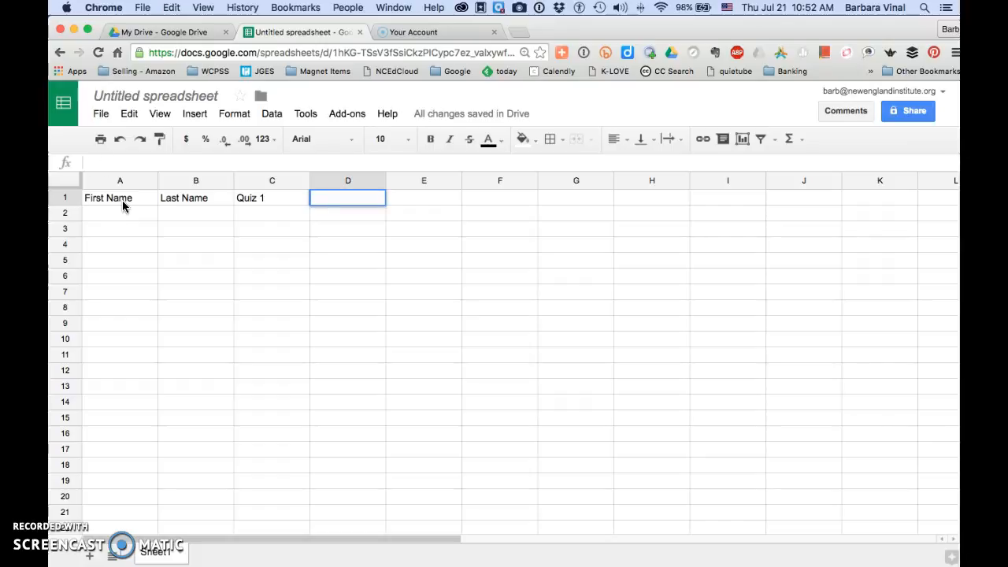
type("Quiz 2")
key("Return")
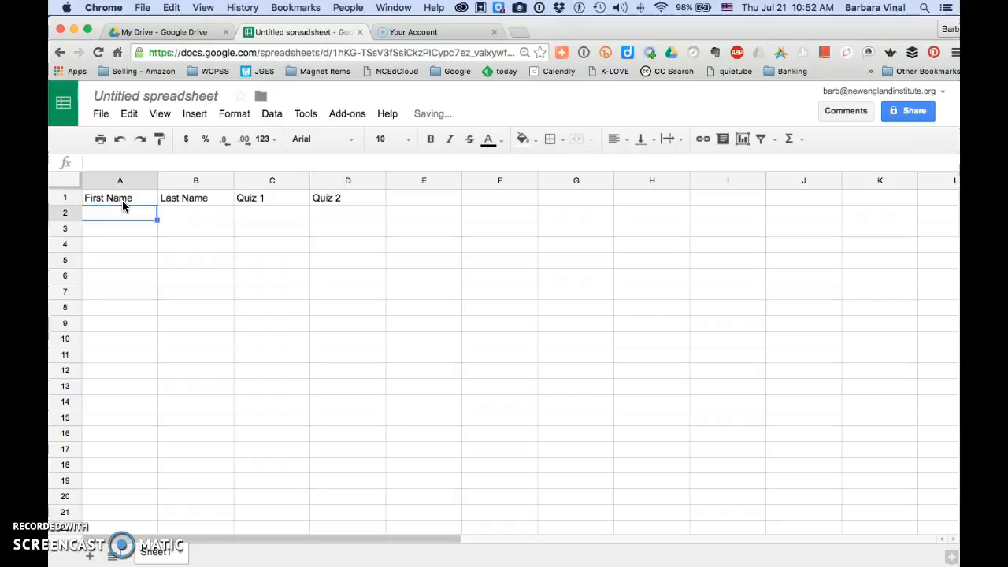
- Freeze row 1 so the column headings stay in place during vertical scrolling
left_click(66, 198)
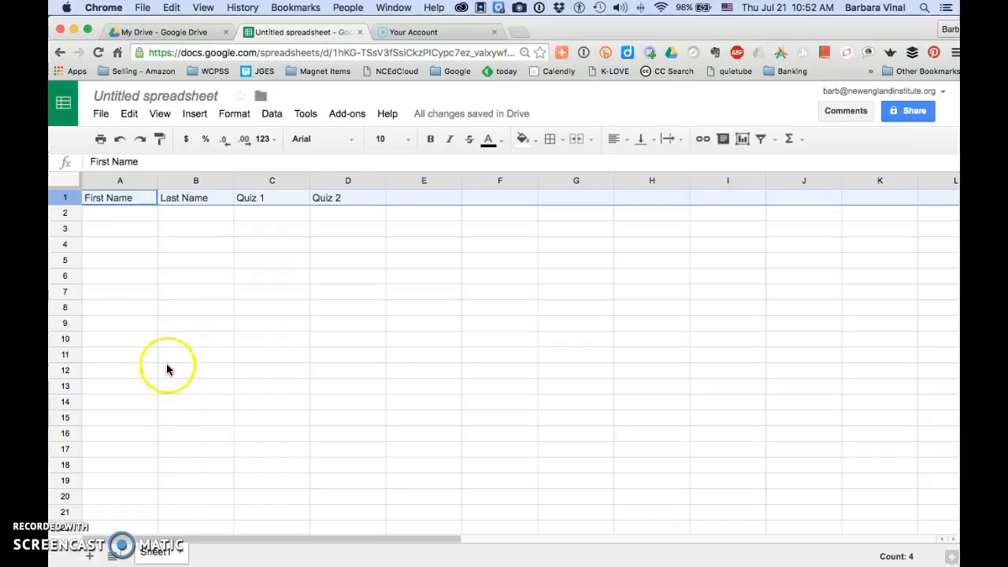
scroll(167, 497, "down", 6)
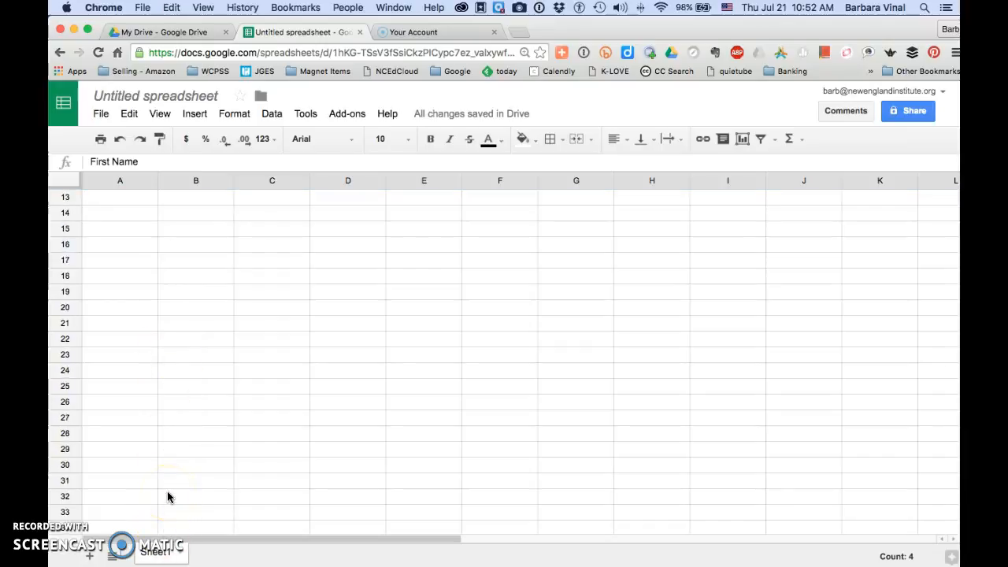
scroll(167, 496, "up", 6)
scroll(167, 496, "up", 2)
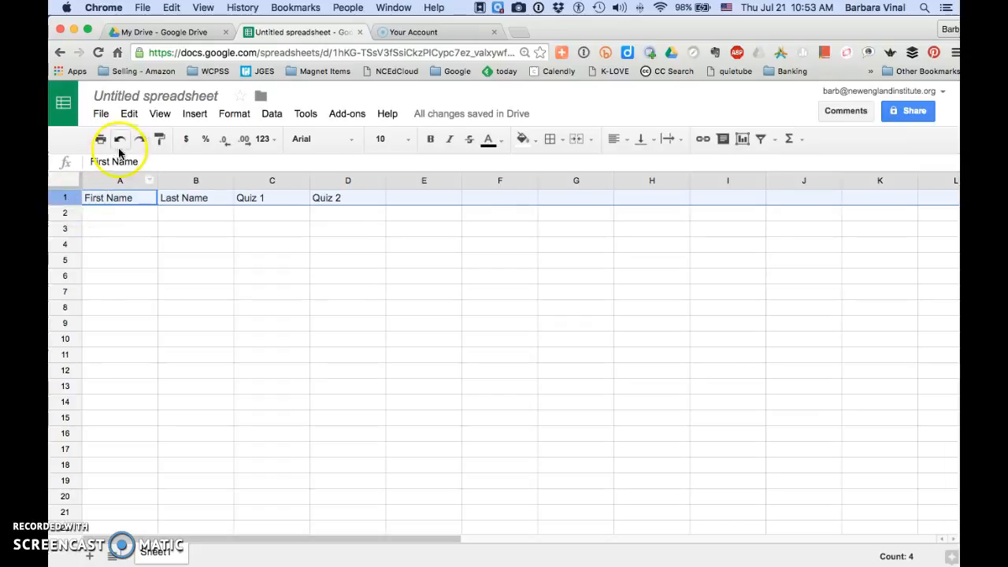
left_click(162, 122)
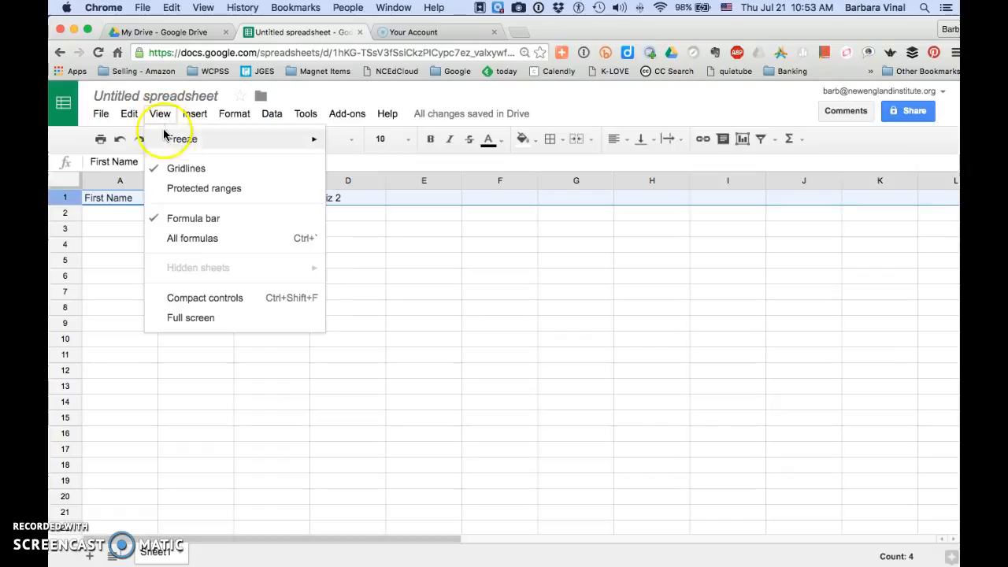
mouse_move(178, 145)
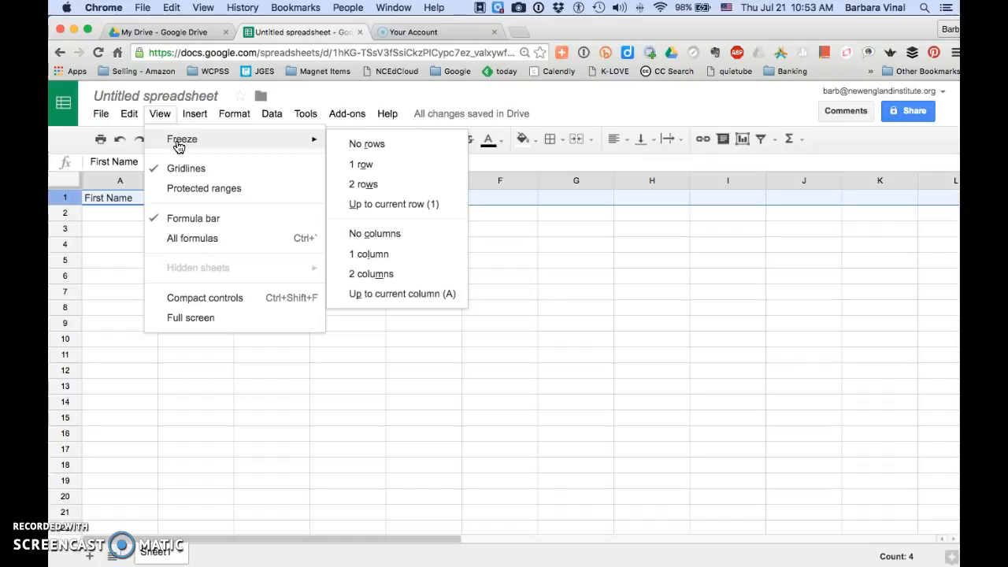
left_click(366, 169)
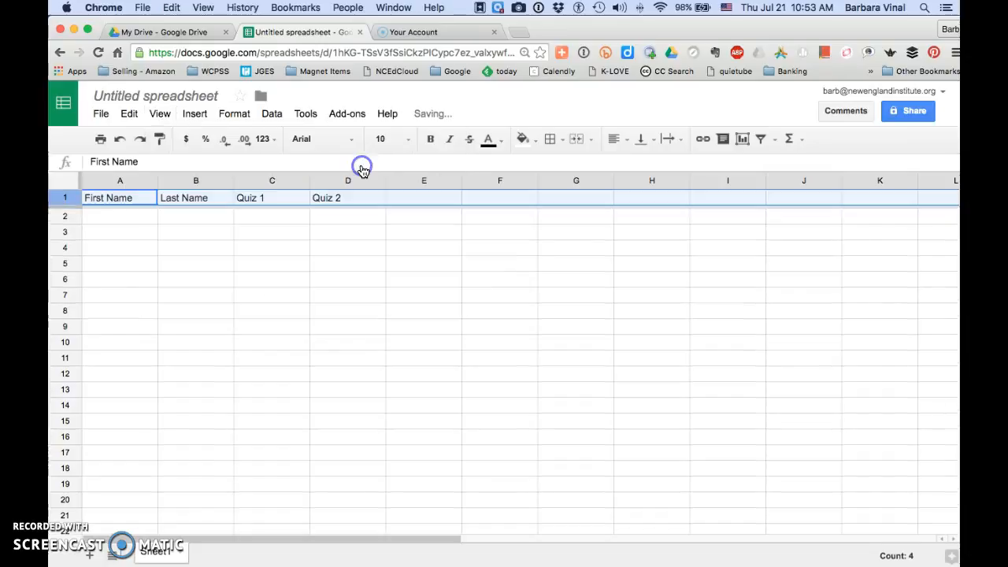
scroll(318, 356, "down", 3)
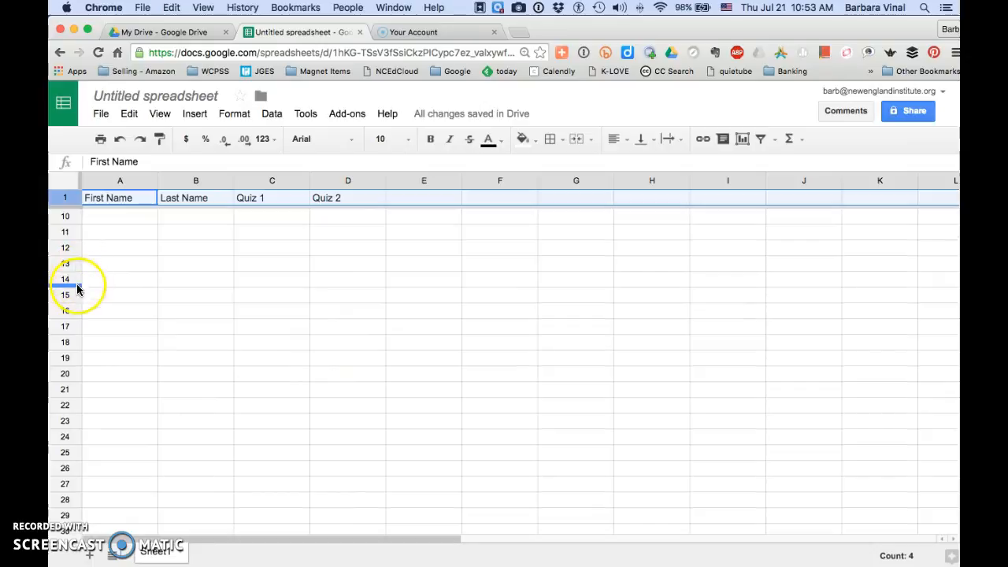
scroll(121, 348, "down", 8)
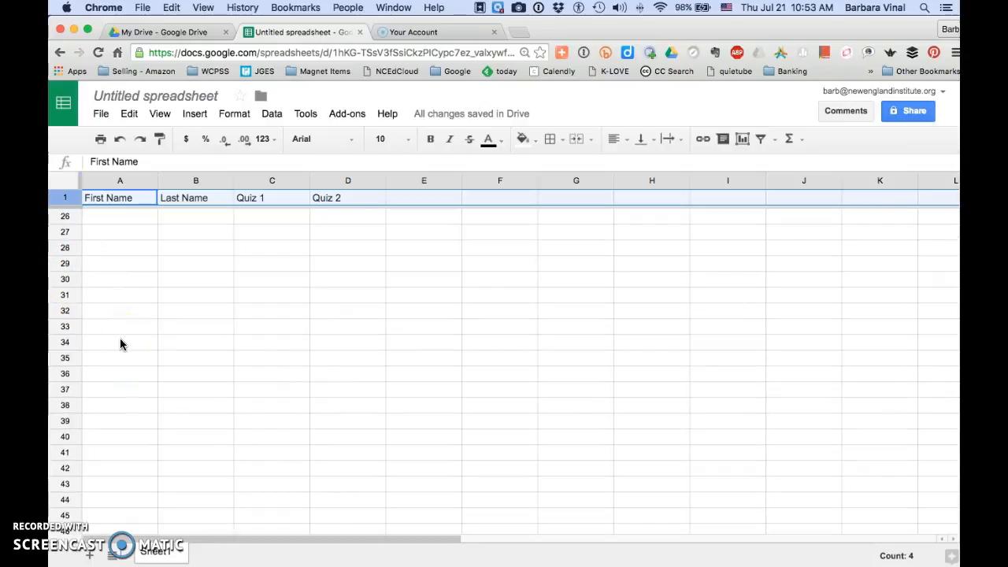
scroll(121, 341, "up", 9)
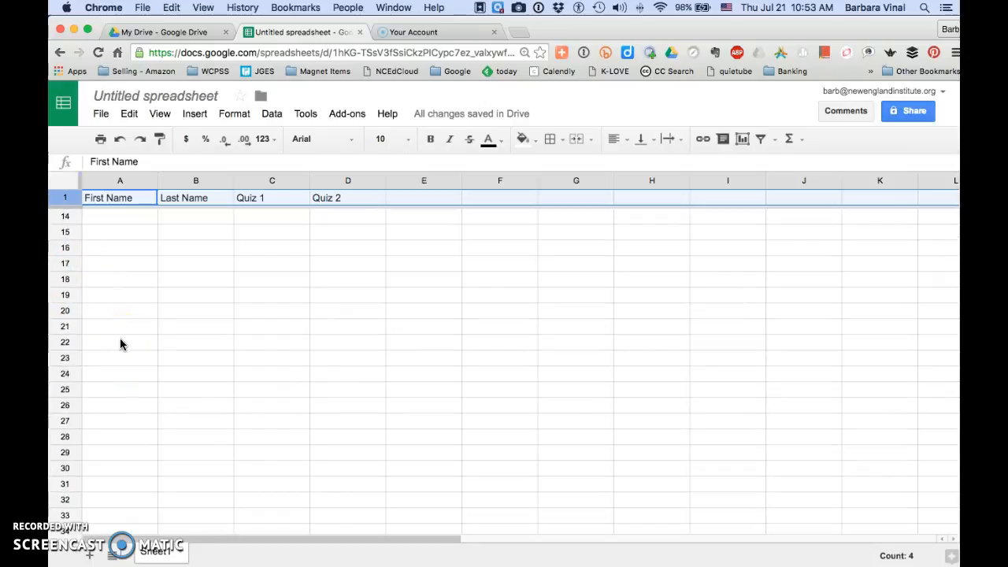
scroll(120, 344, "up", 2)
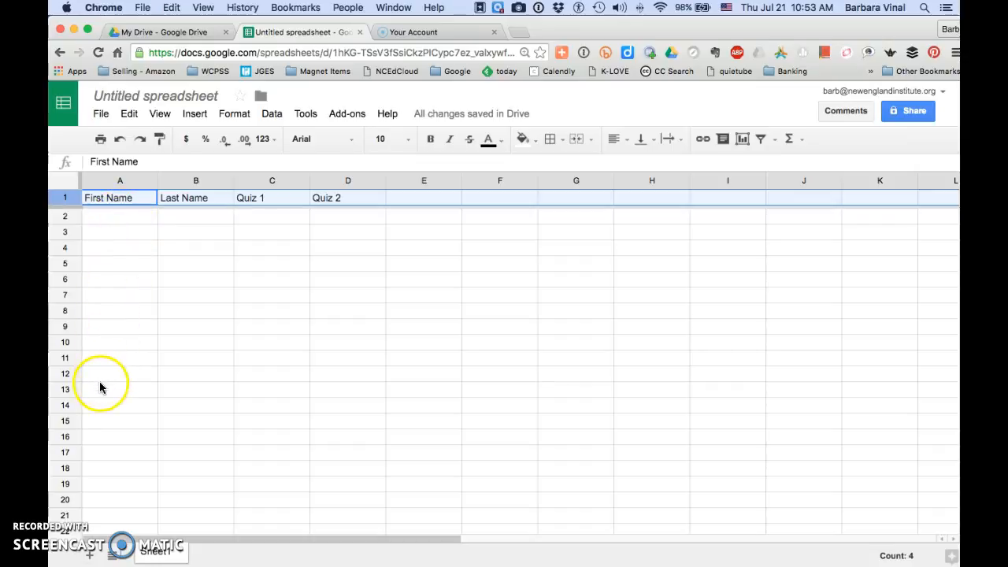
- Freeze the first column so the First Name column stays in place during horizontal scrolling
scroll(584, 326, "right", 10)
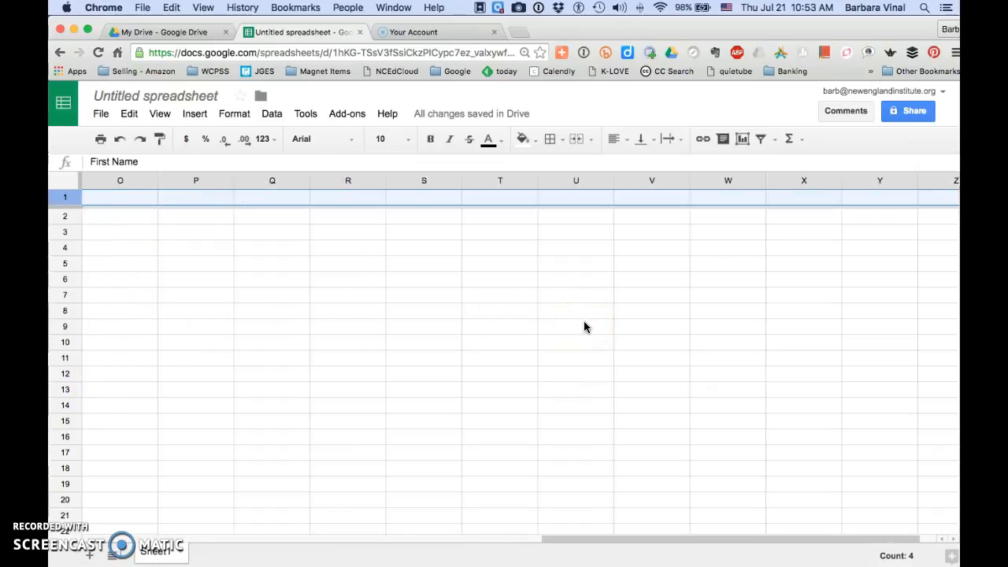
scroll(584, 326, "left", 7)
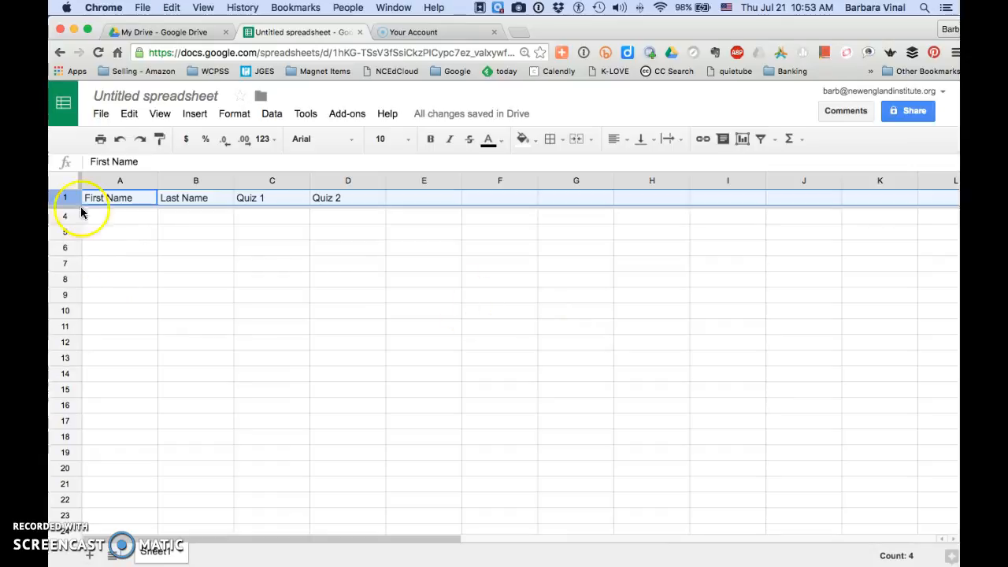
left_click(160, 114)
mouse_move(165, 140)
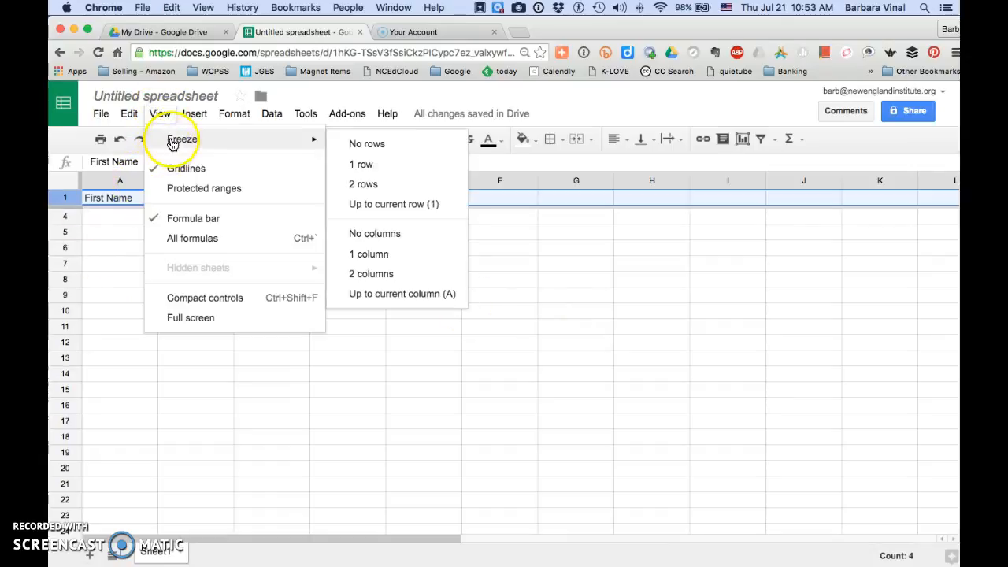
left_click(359, 257)
scroll(359, 260, "right", 2)
scroll(359, 261, "right", 10)
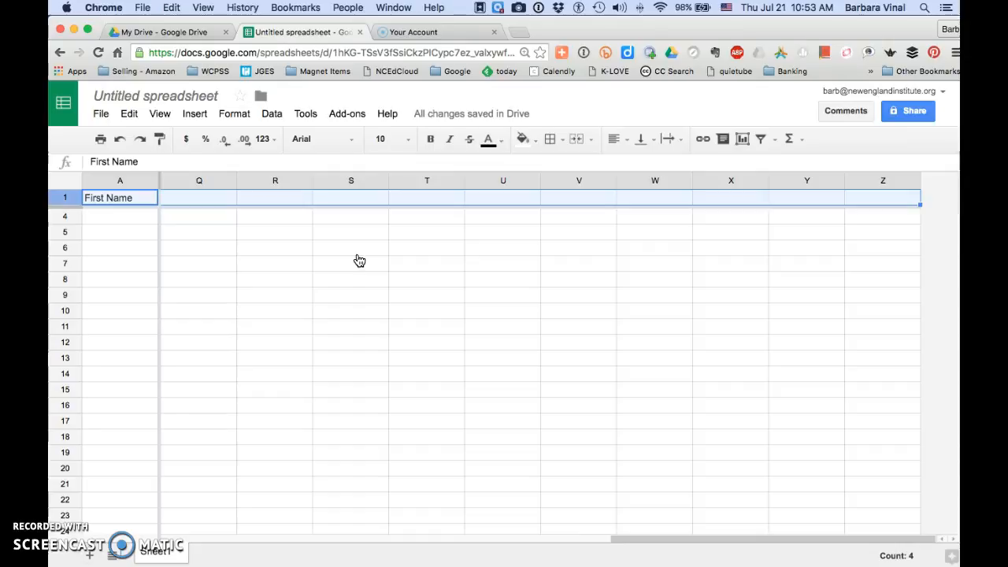
scroll(359, 261, "left", 12)
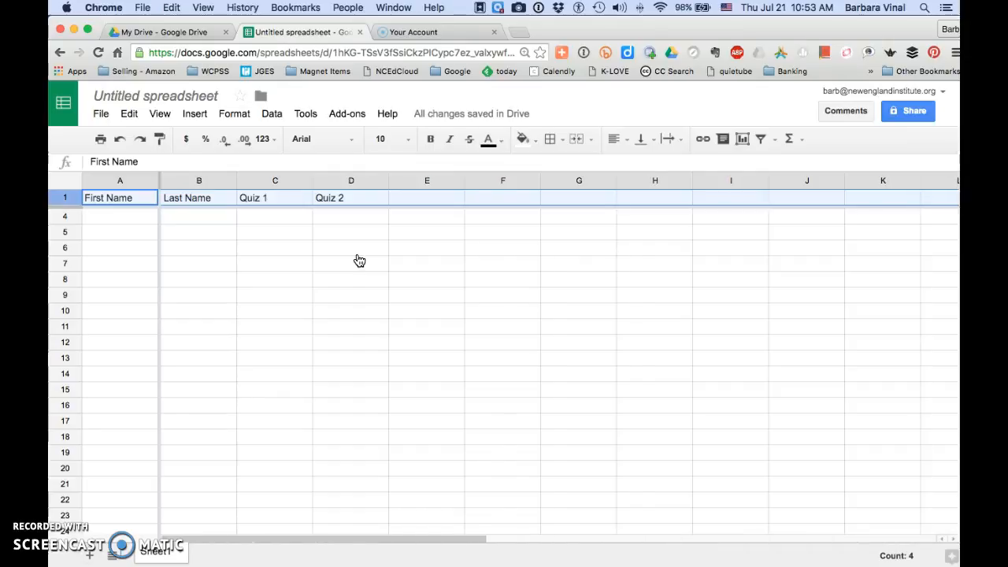
scroll(359, 260, "up", 1)
scroll(359, 261, "right", 1)
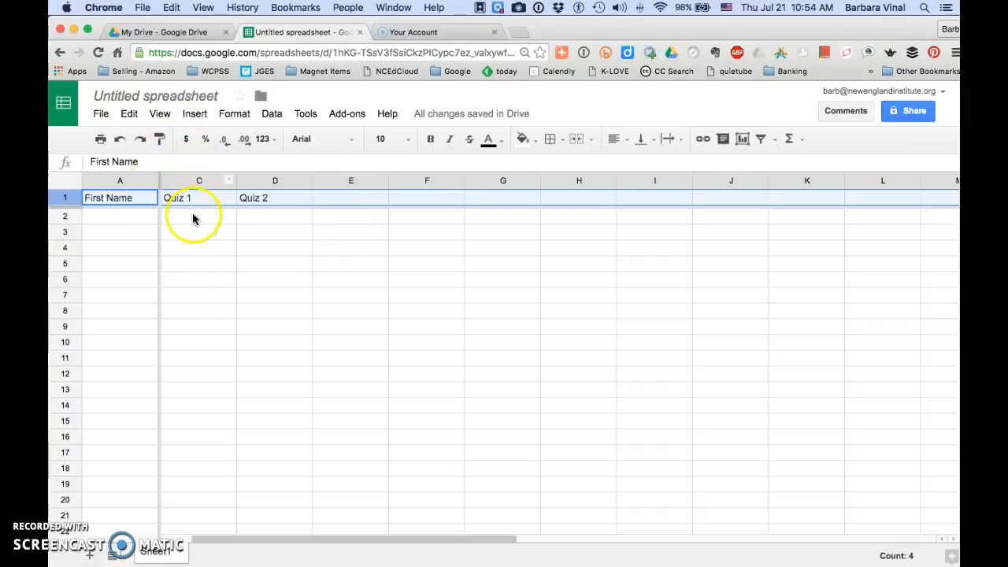
- Fill cells A2 to A7 of the First Name column with one student's first name each
left_click(114, 217)
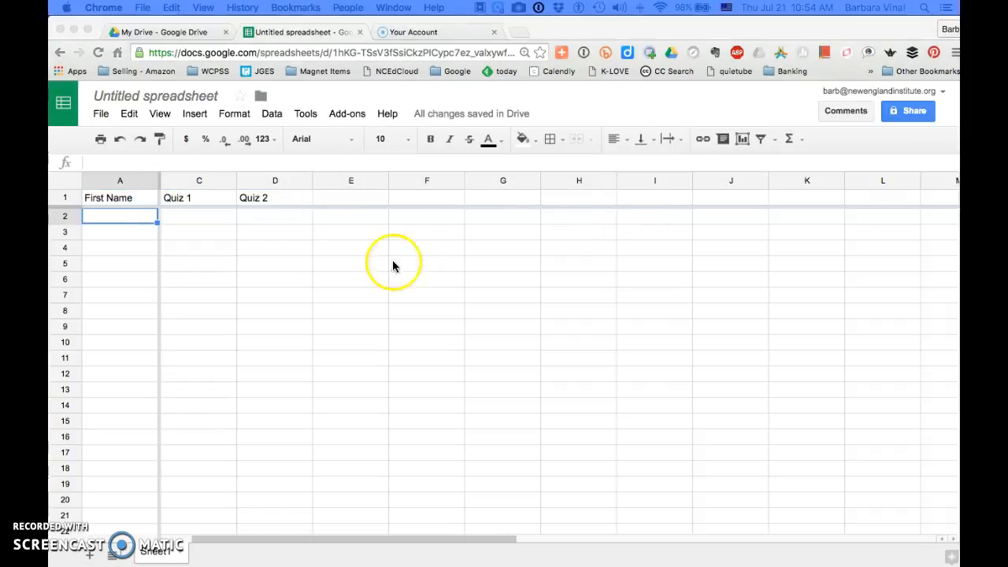
left_click(119, 217)
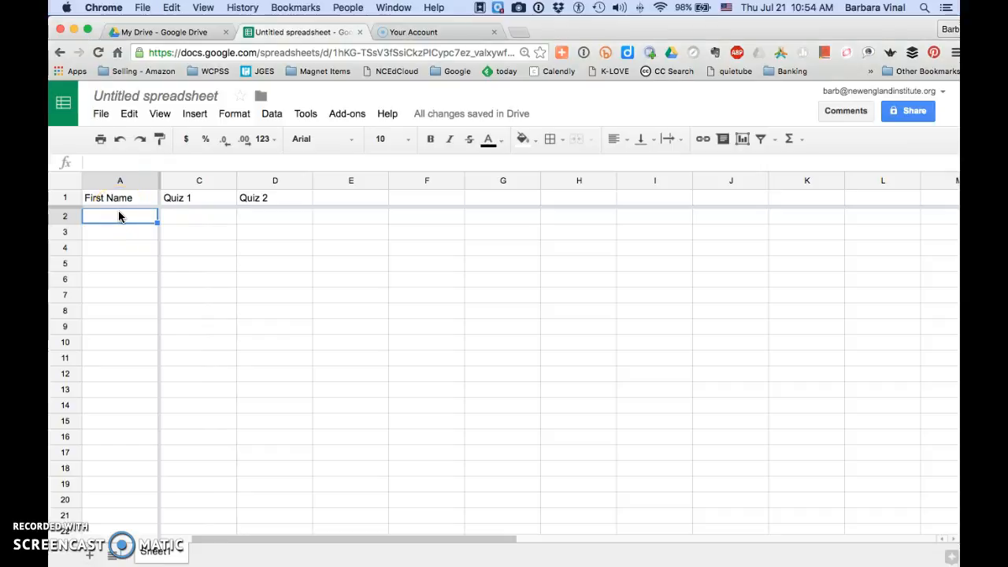
type("Barb")
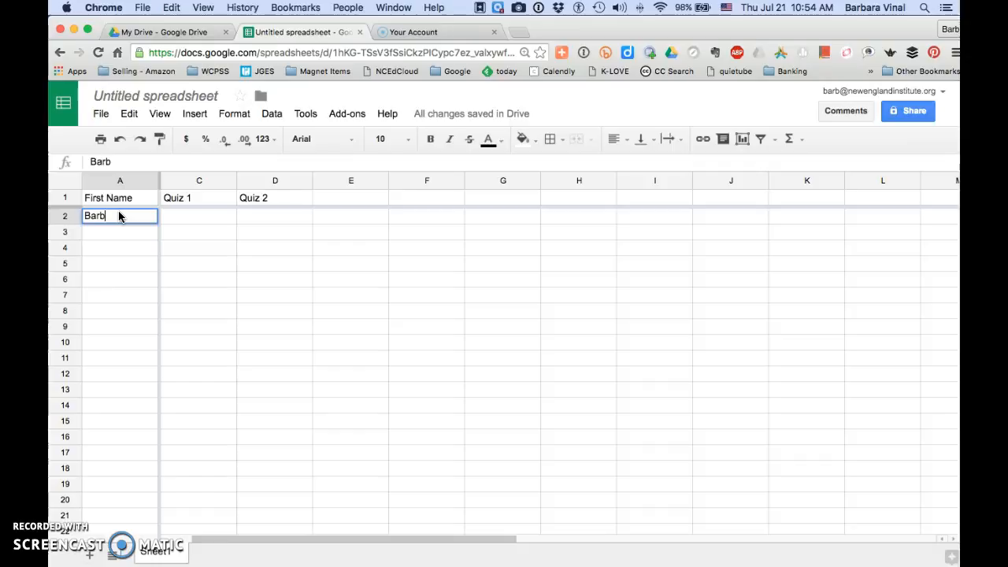
key("Return")
type("Mike")
key("Return")
type("Sue")
key("Return")
type("Catherine")
key("Return")
type("Tim")
key("Return")
type("Kate")
key("Return")
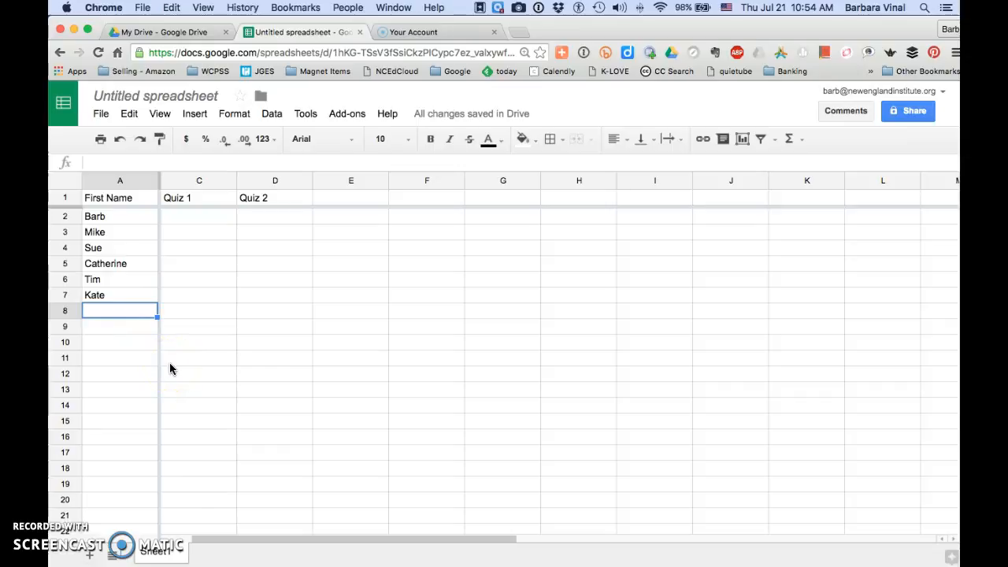
- Enter a Quiz 1 score of 100 in C2 and fill it down through C7
scroll(198, 221, "left", 1)
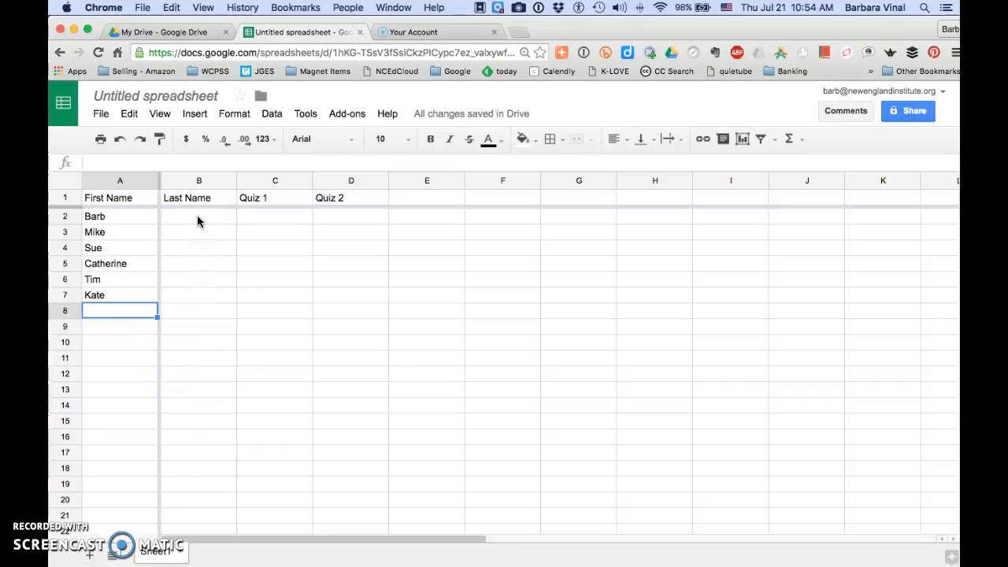
left_click(301, 219)
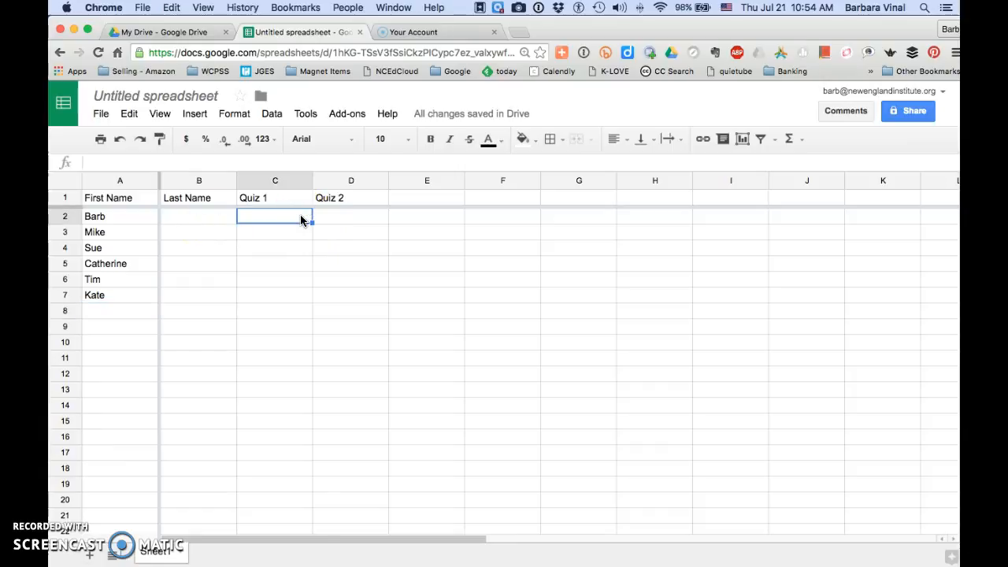
type("100")
left_click(318, 284)
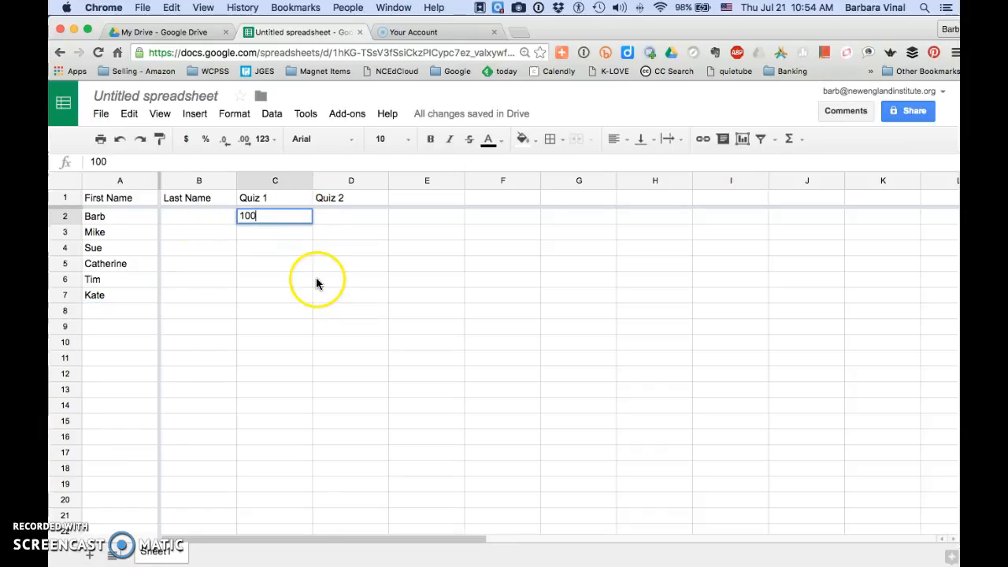
left_click(265, 296)
left_click(281, 214)
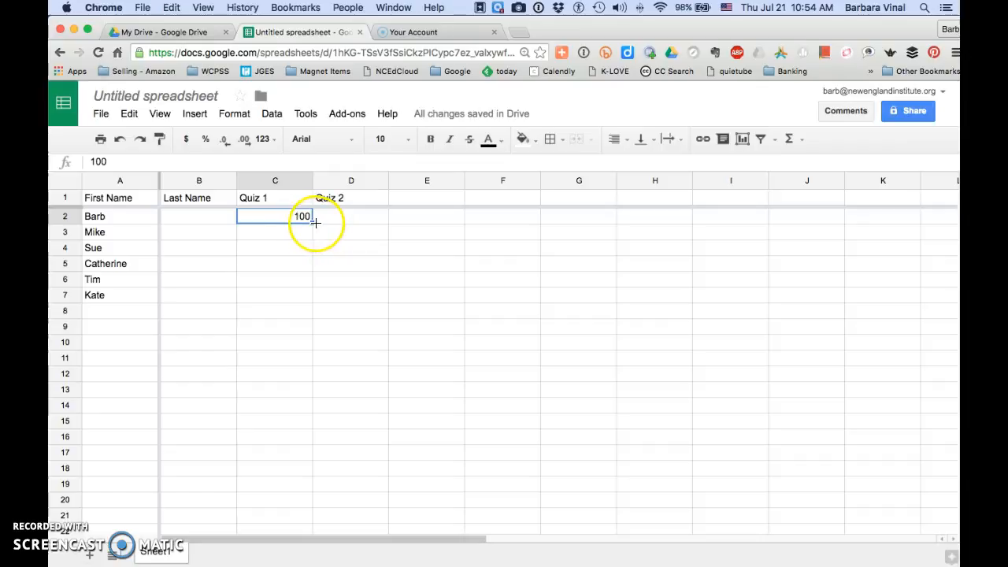
left_click_drag(312, 223, 296, 294)
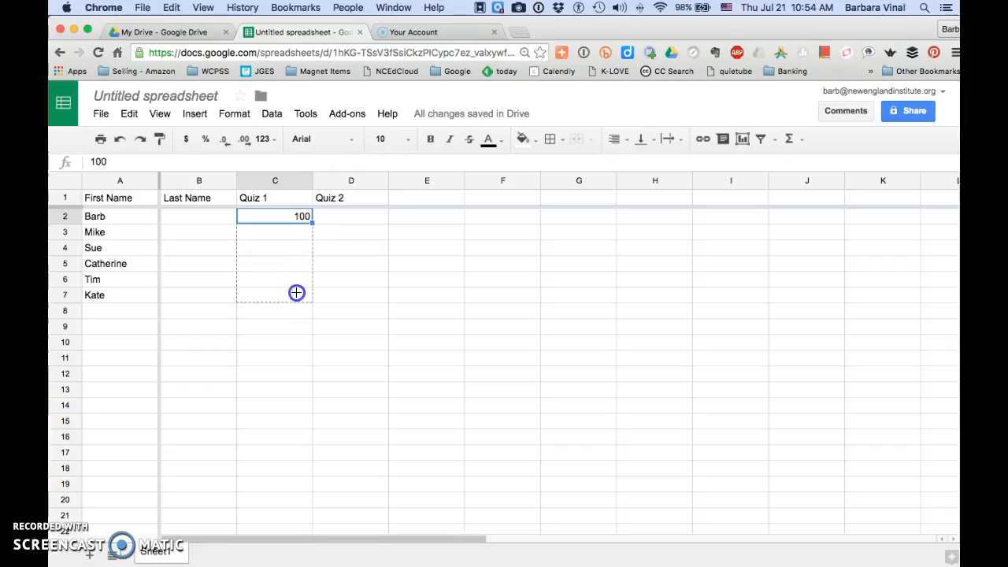
left_click_drag(297, 293, 296, 293)
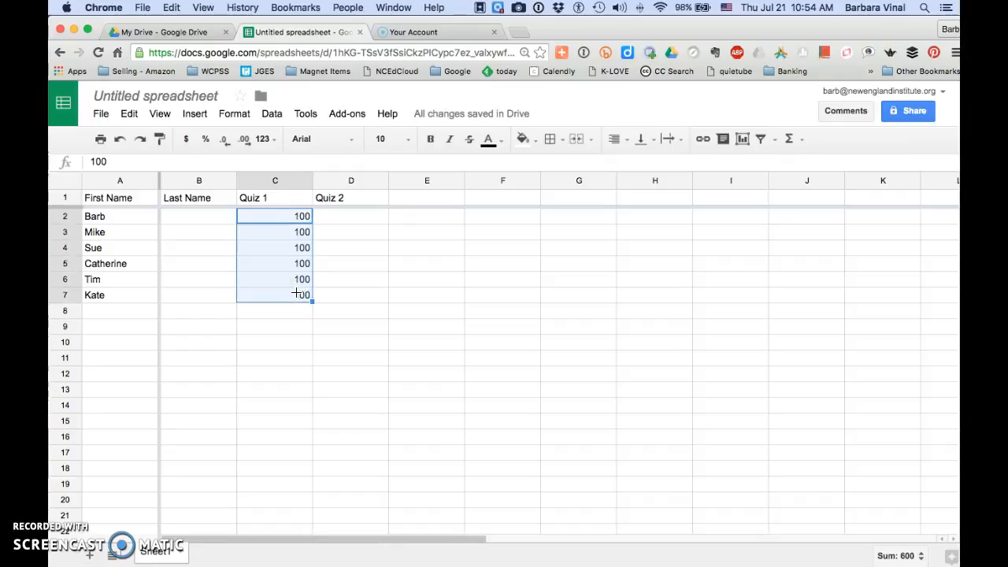
left_click(296, 295)
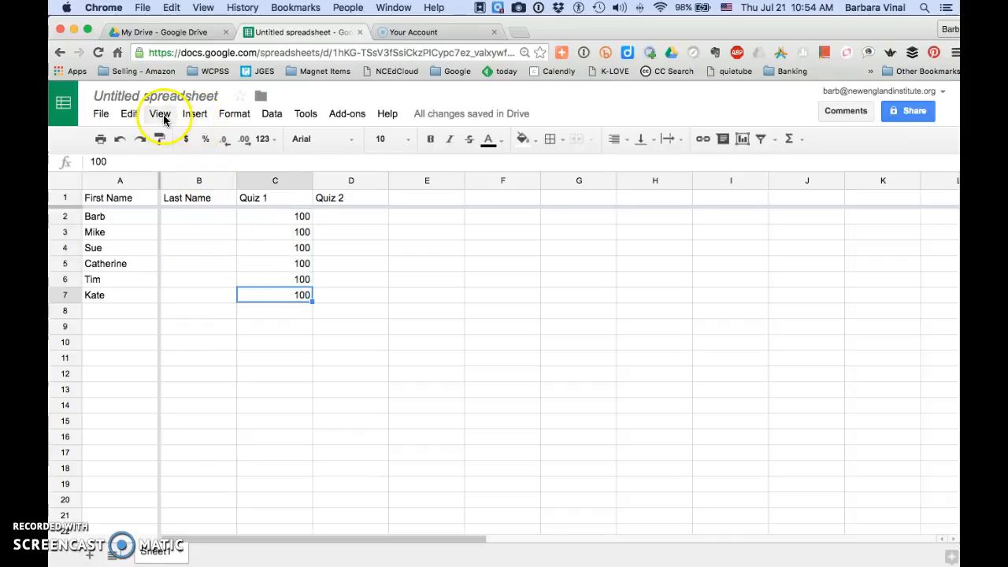
left_click(188, 117)
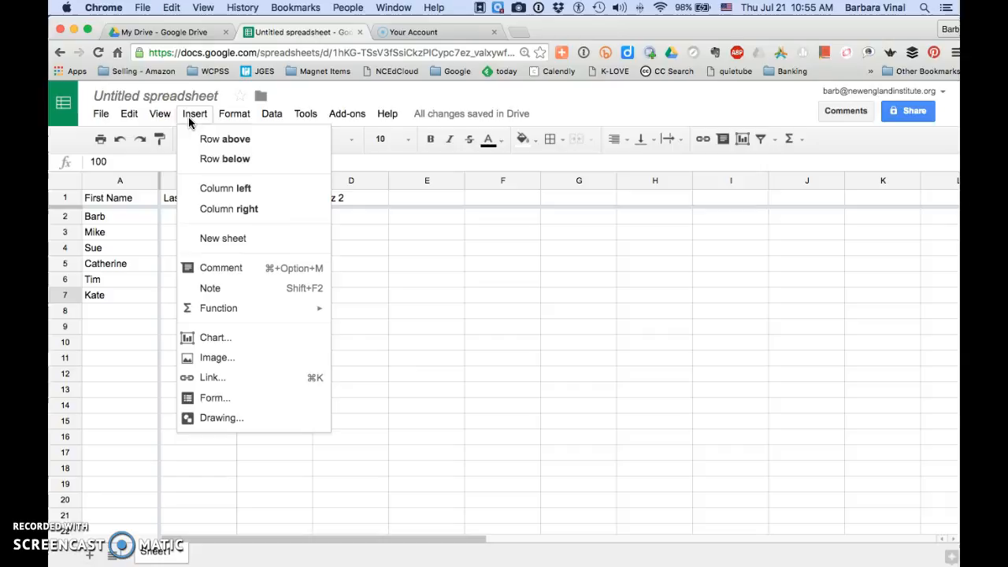
left_click(238, 120)
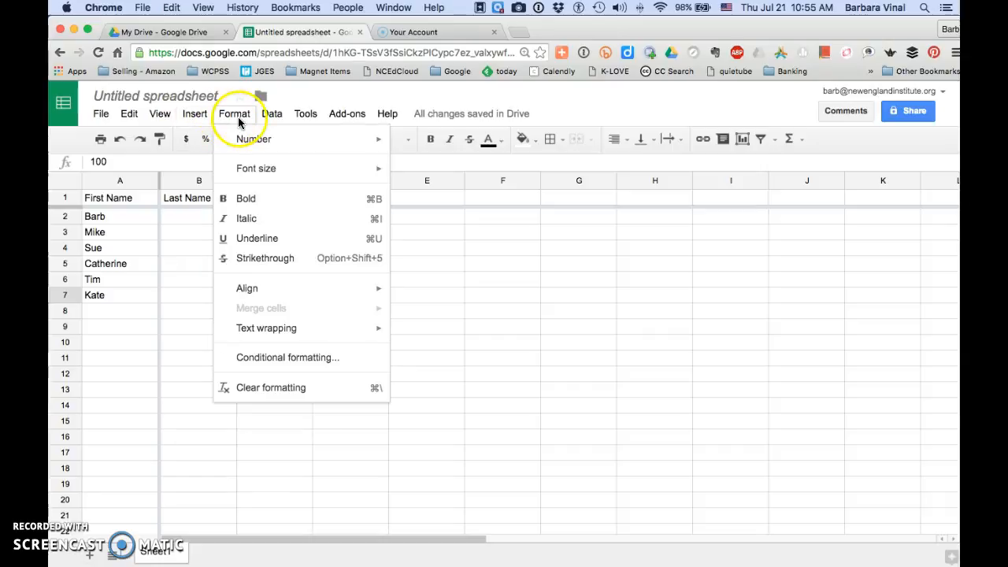
mouse_move(133, 116)
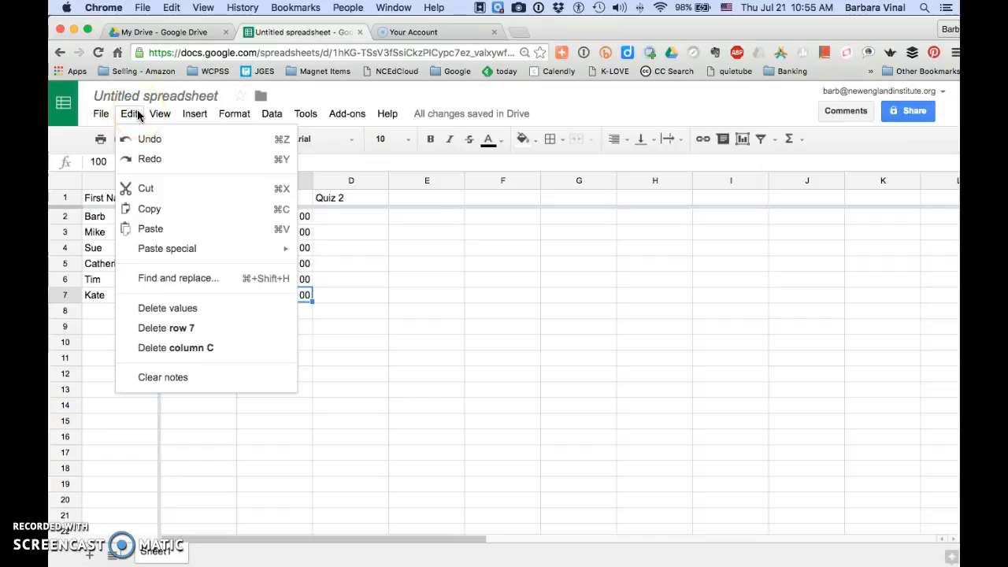
left_click(329, 357)
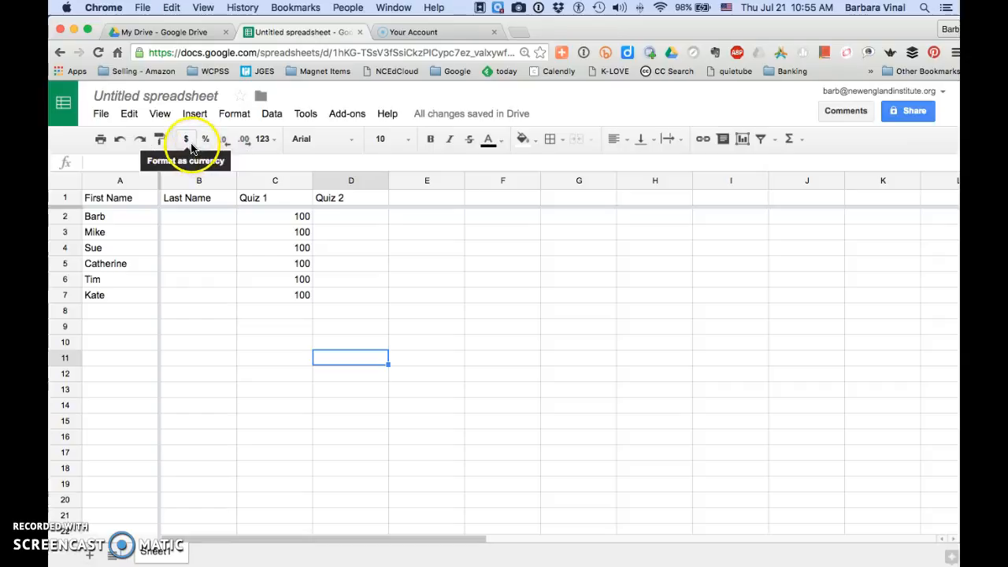
- Format the whole Quiz 1 column as currency
left_click(275, 221)
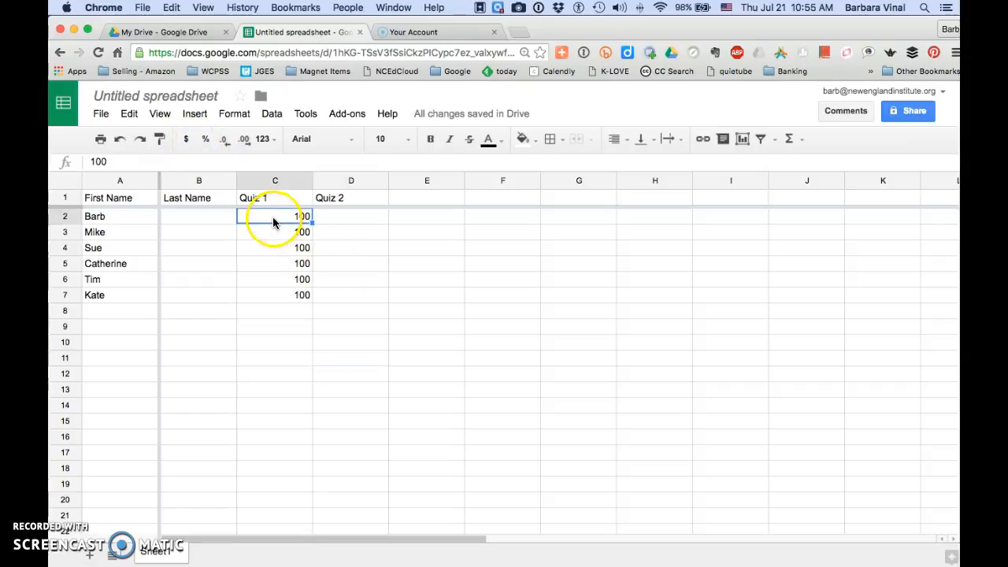
left_click(261, 175)
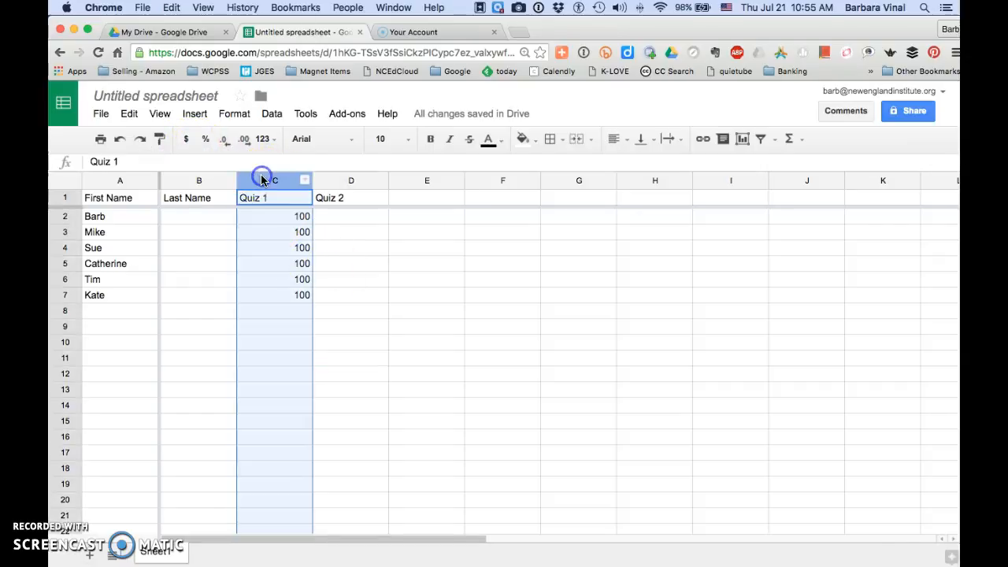
left_click(183, 139)
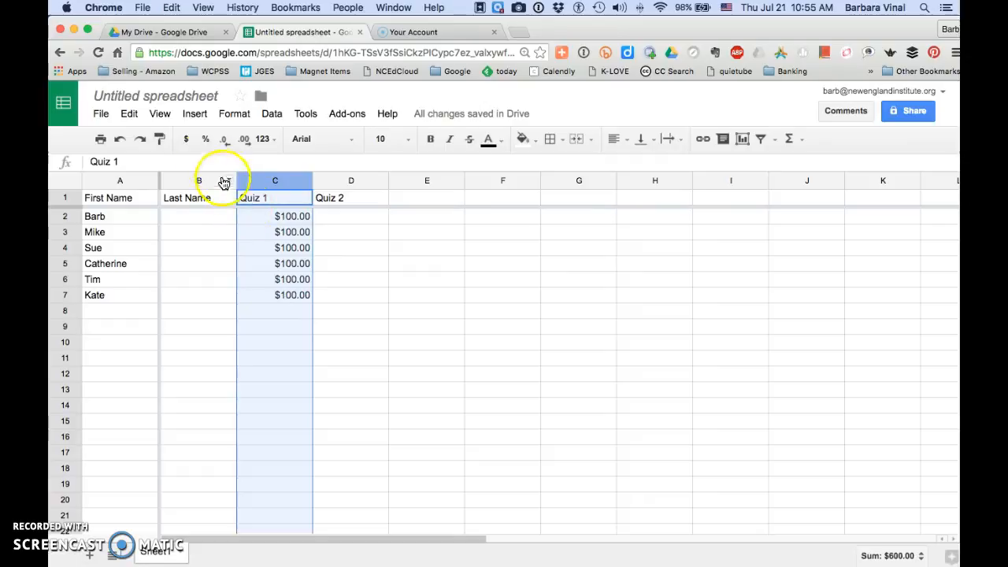
left_click(189, 140)
left_click(190, 139)
- Try the percent format on the Quiz 1 column, with and without decimal places
left_click(205, 139)
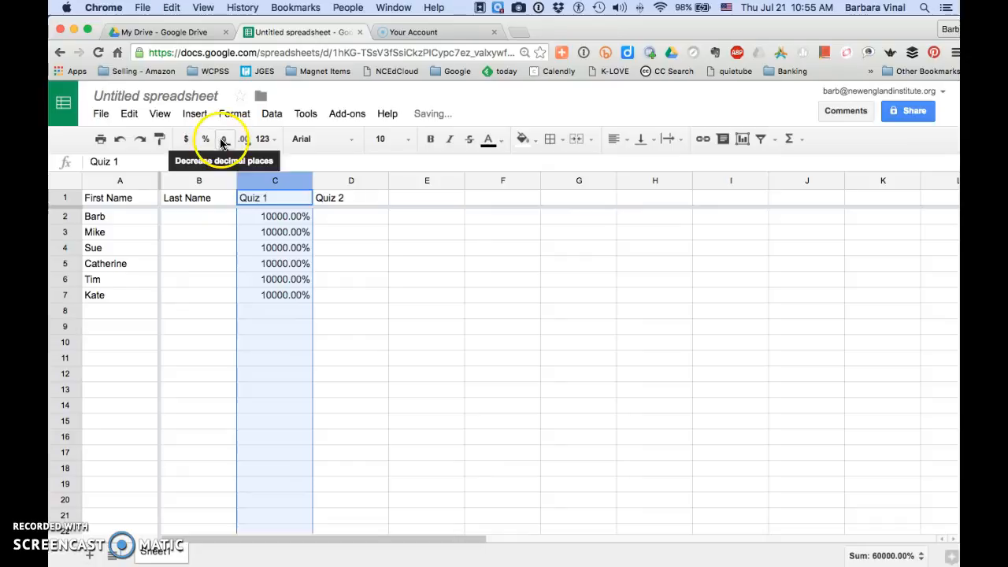
left_click(222, 139)
left_click(223, 140)
left_click(223, 139)
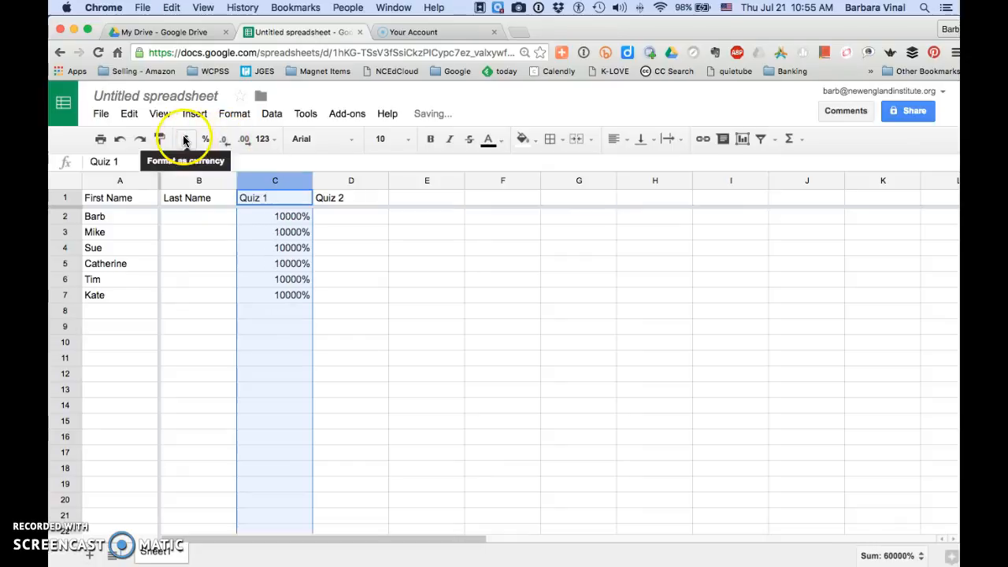
left_click(203, 140)
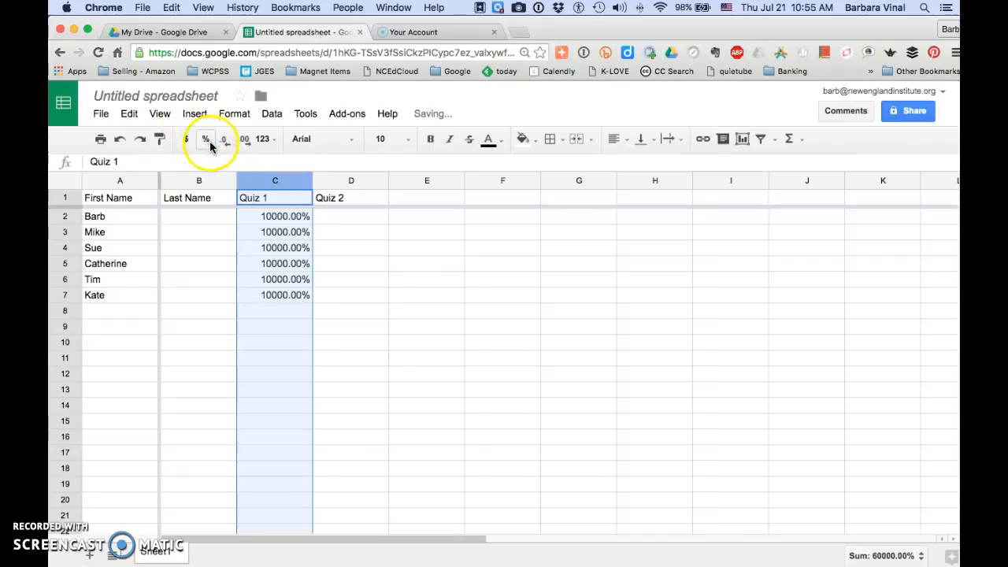
- Apply the Number format to the Quiz 1 column and reduce it to zero decimal places
left_click(264, 139)
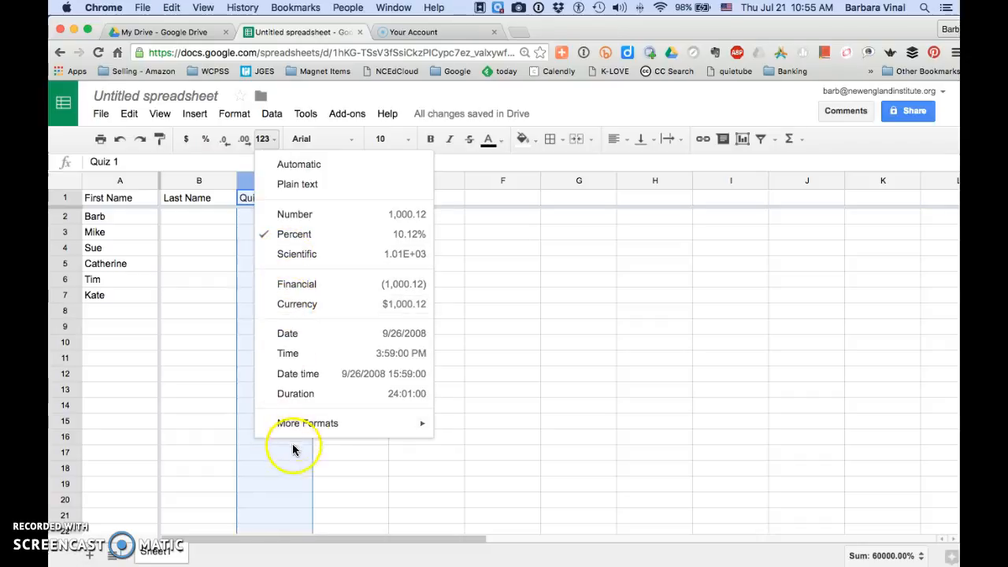
left_click(308, 216)
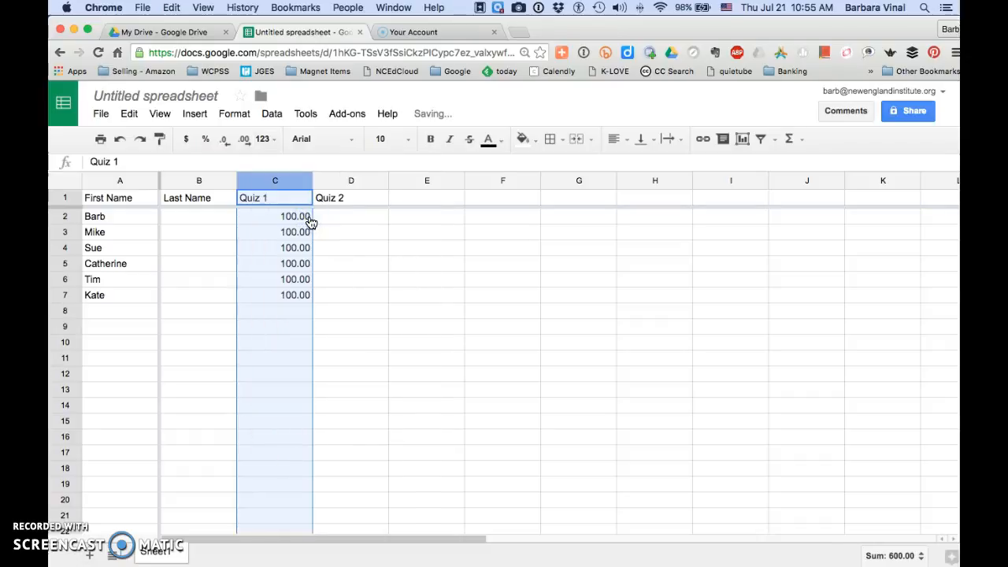
left_click(227, 144)
left_click(226, 145)
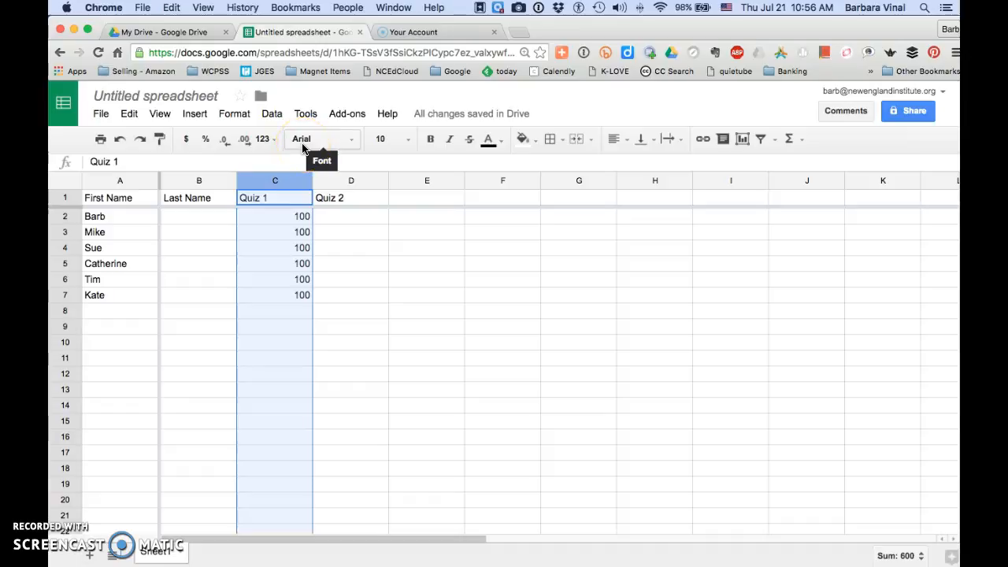
left_click(349, 147)
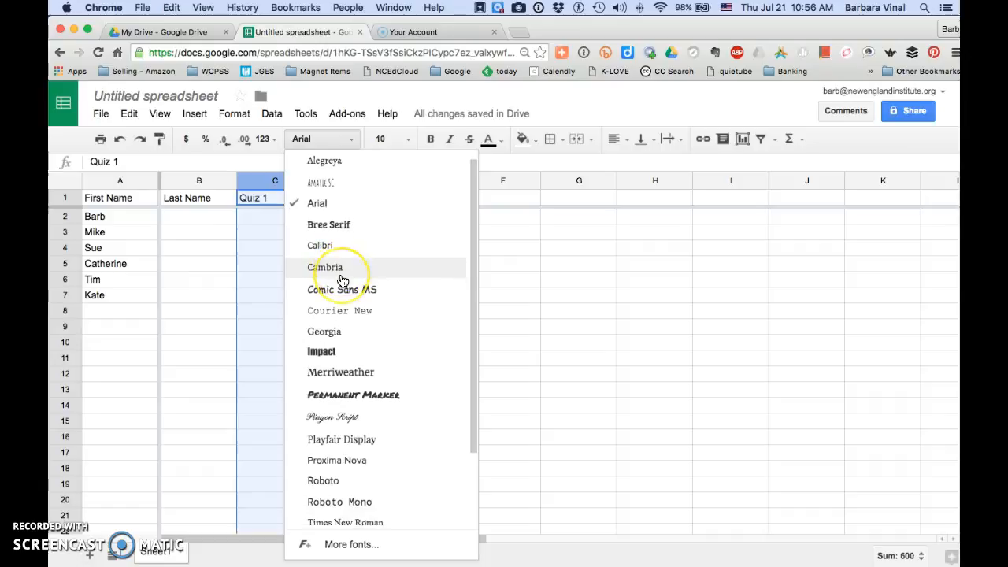
scroll(341, 280, "down", 3)
scroll(343, 281, "down", 1)
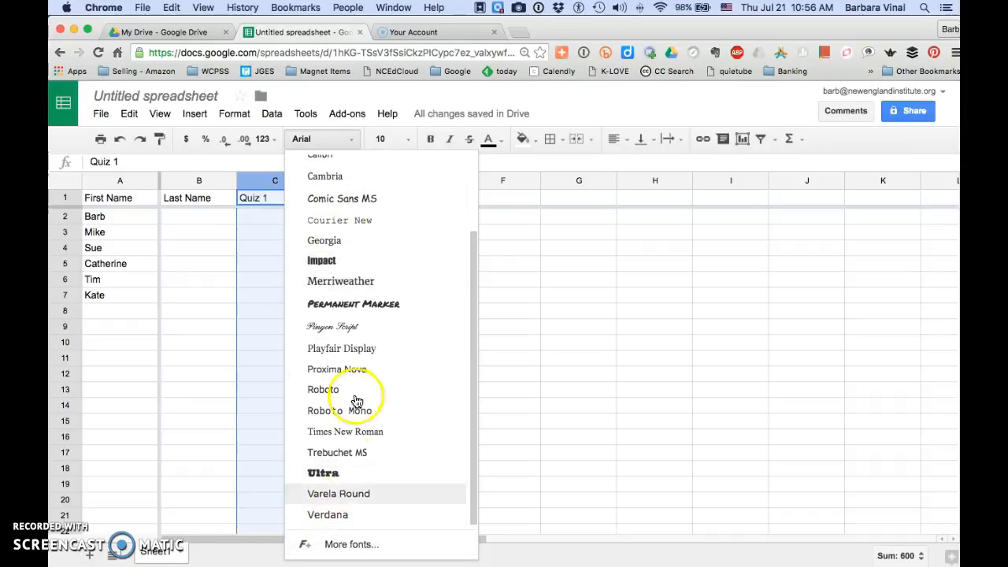
scroll(273, 203, "up", 2)
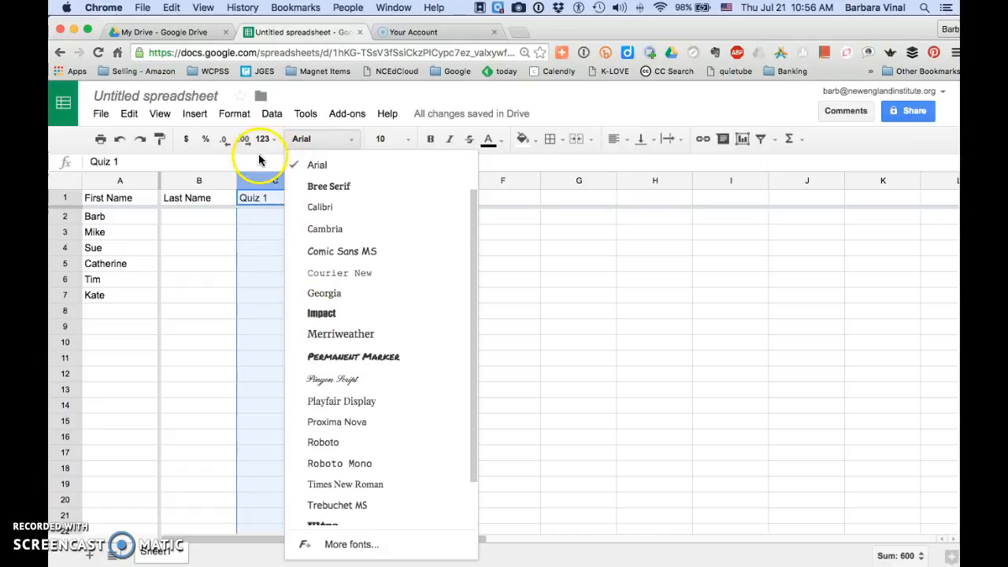
left_click(259, 158)
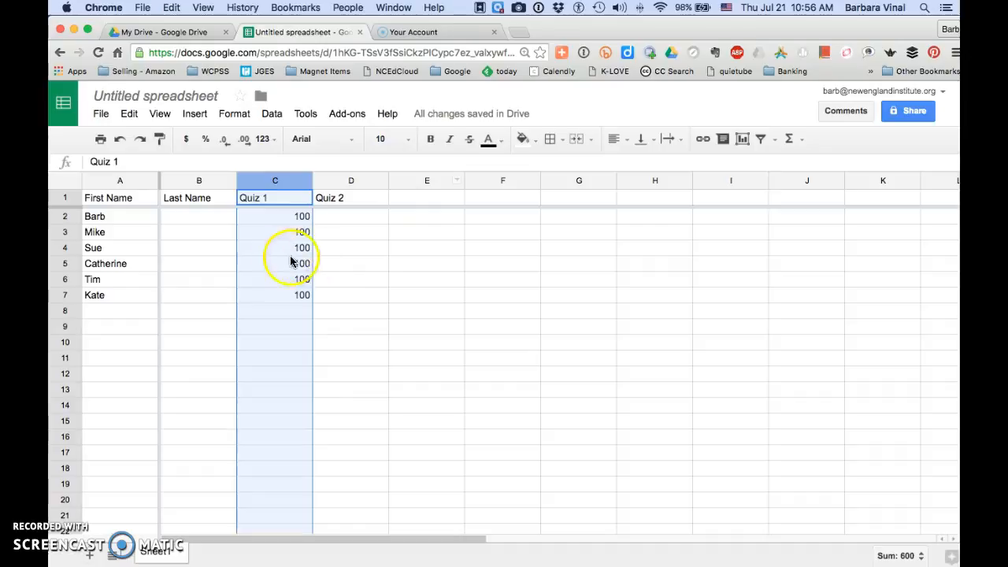
- Select the entire sheet and make all rows slightly taller at once
left_click(67, 183)
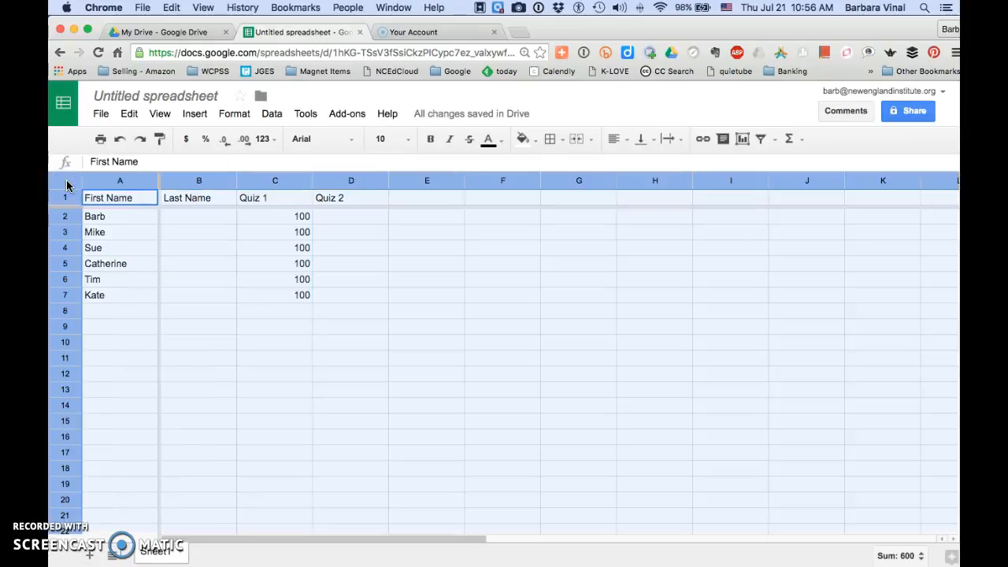
left_click(201, 280)
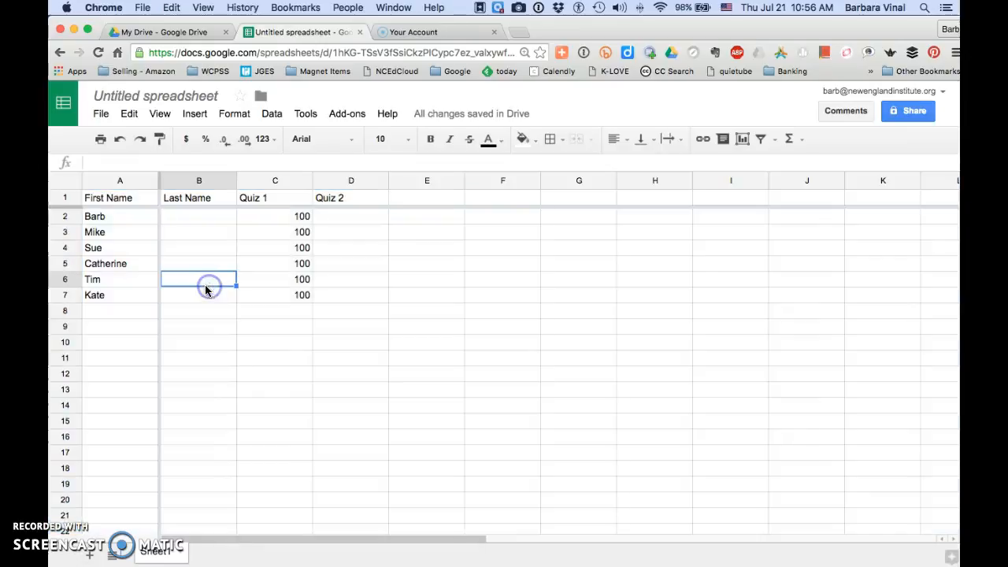
left_click(66, 183)
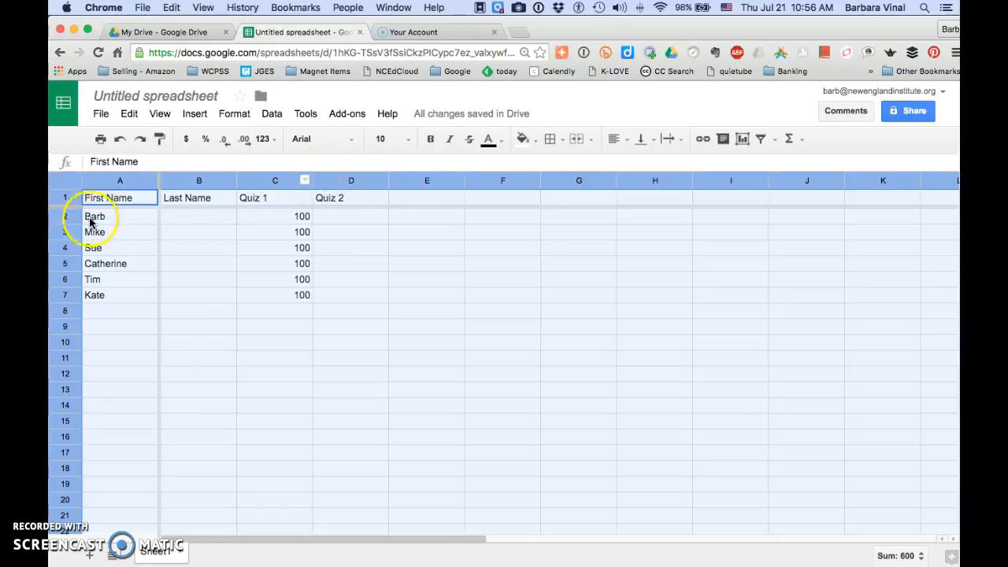
mouse_move(77, 223)
left_mouse_down()
mouse_move(75, 251)
mouse_move(72, 228)
mouse_move(75, 242)
left_mouse_up()
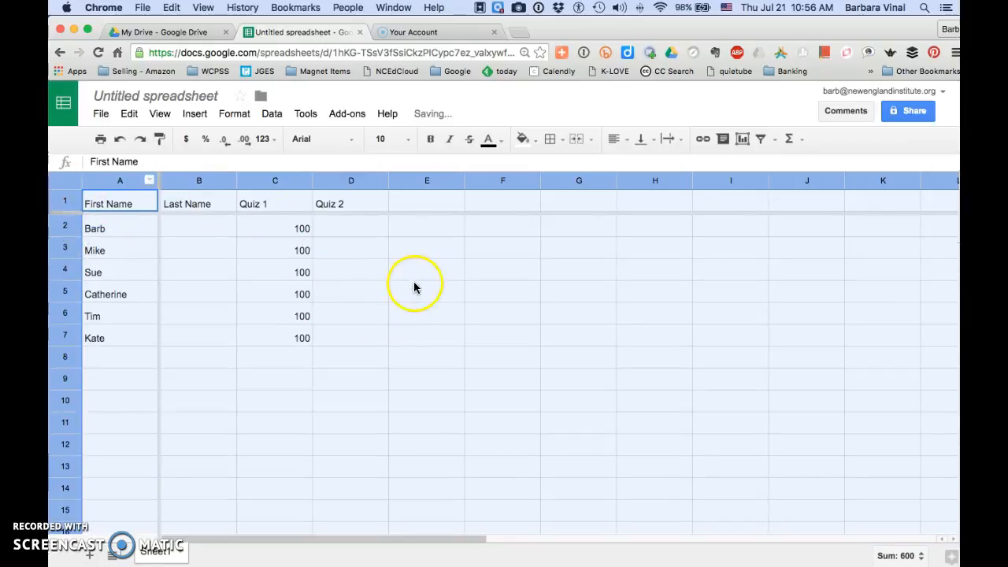
- Set the font of the entire sheet to Alegreya at size 12
left_click(354, 139)
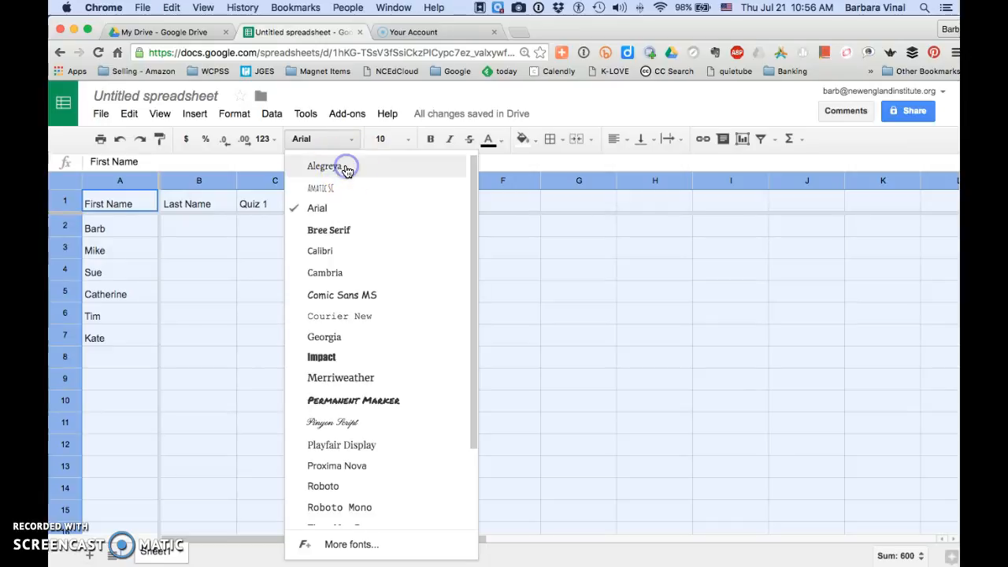
left_click(347, 169)
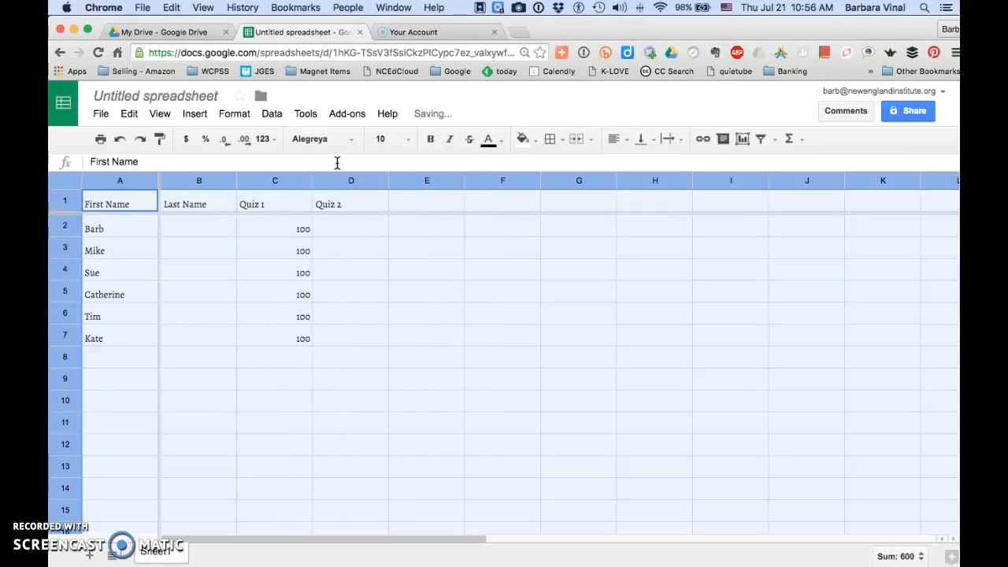
left_click(409, 139)
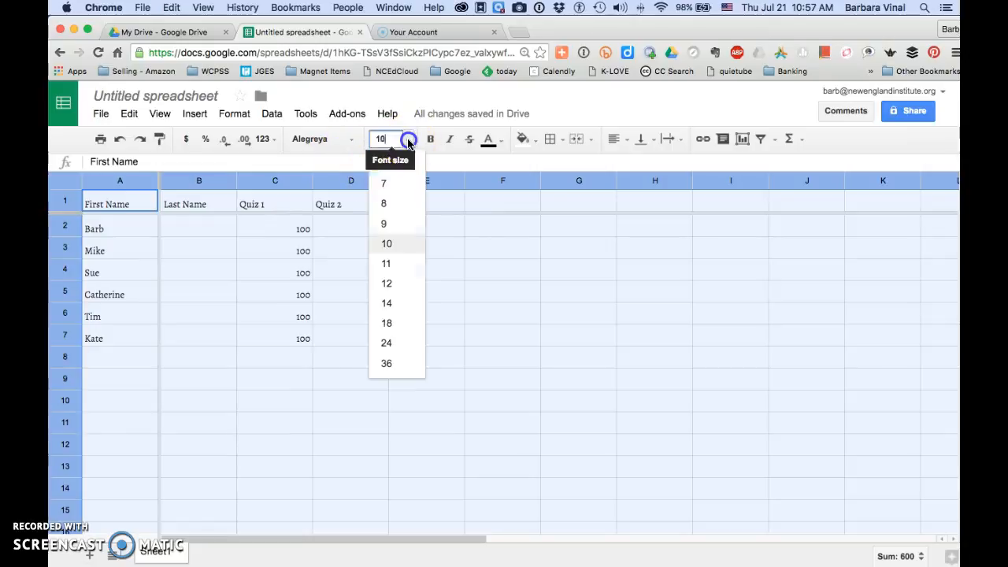
left_click(397, 282)
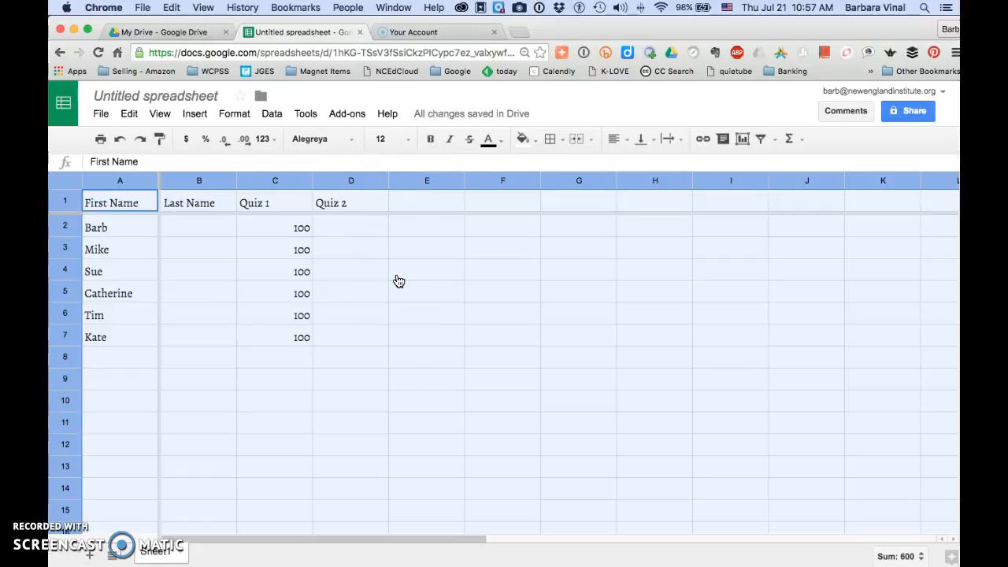
- Make the column headings in row 1 bold
left_click(277, 253)
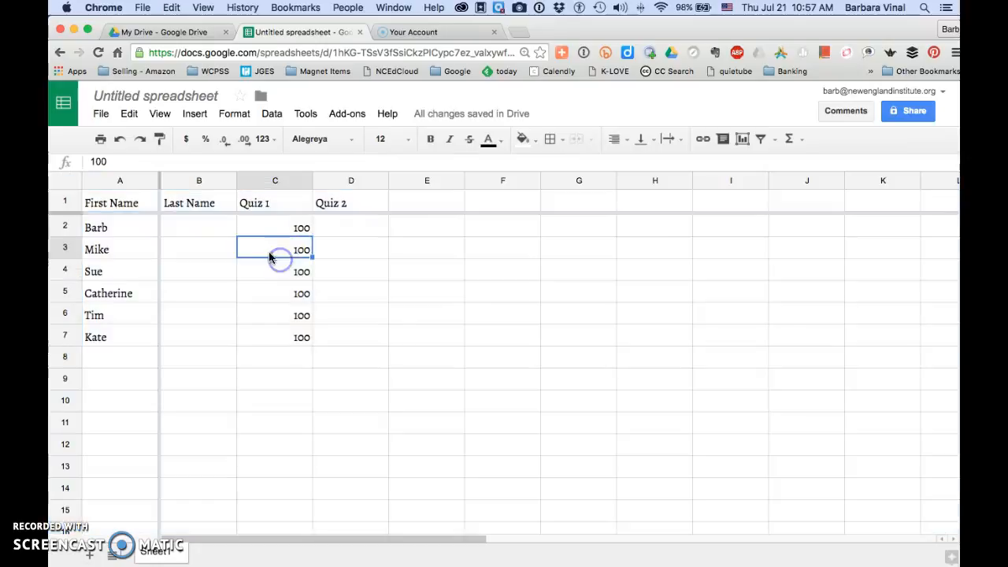
left_click(70, 204)
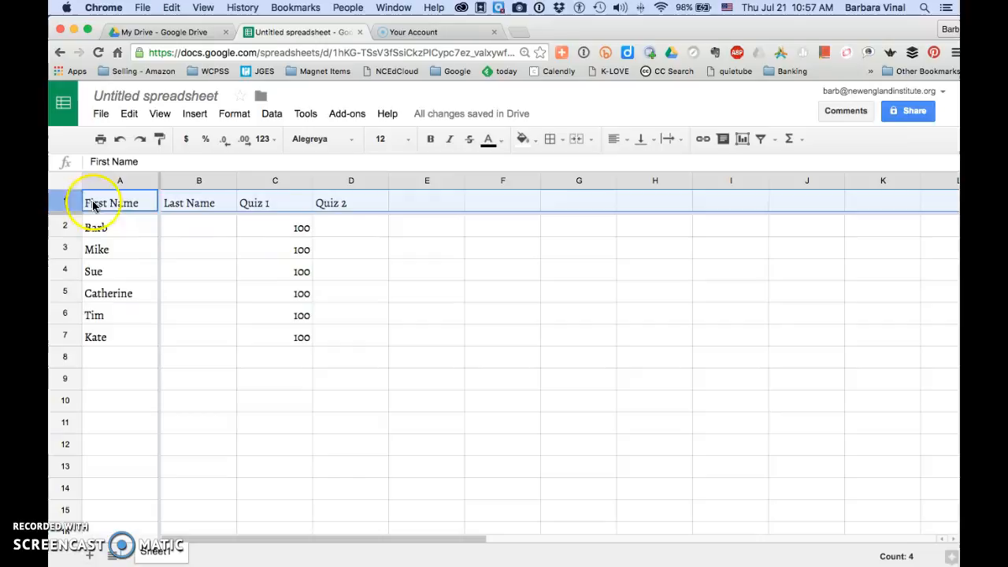
left_click(432, 140)
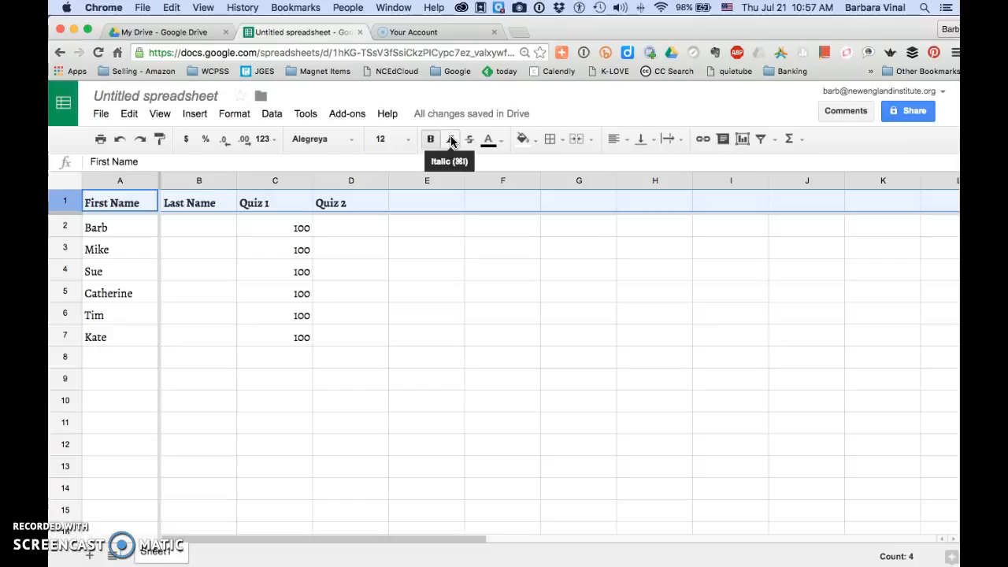
left_click(236, 115)
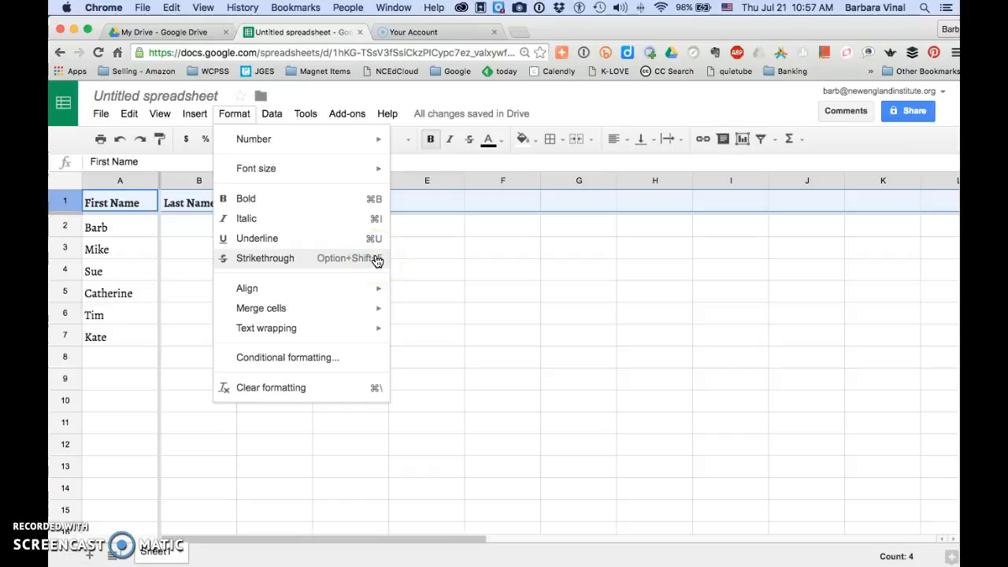
left_click(374, 100)
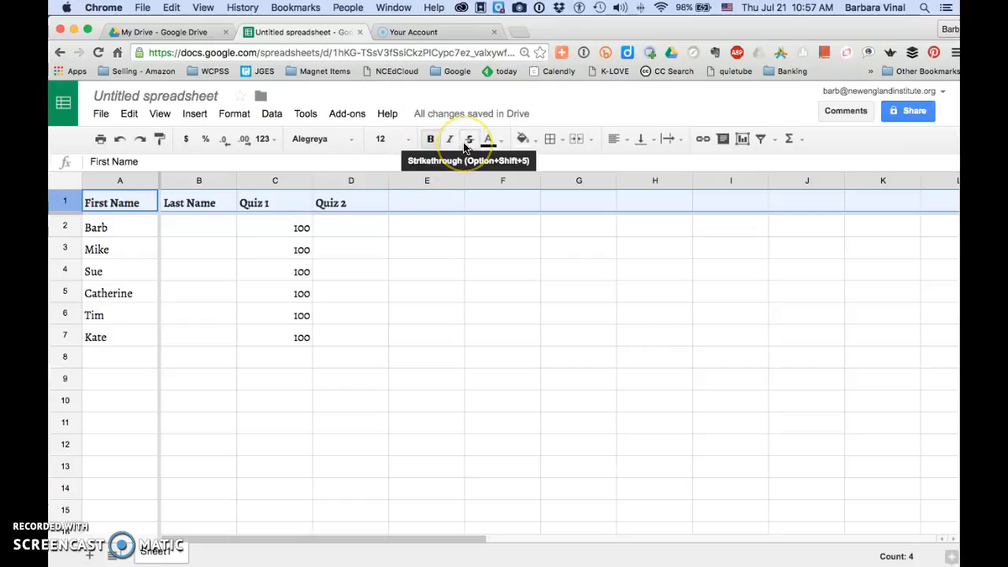
left_click(502, 150)
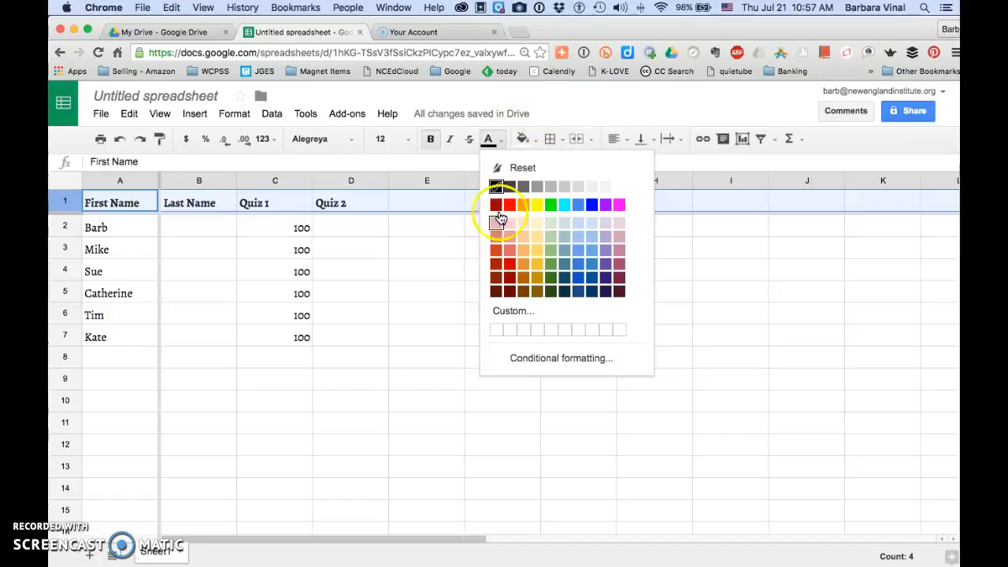
left_click(564, 105)
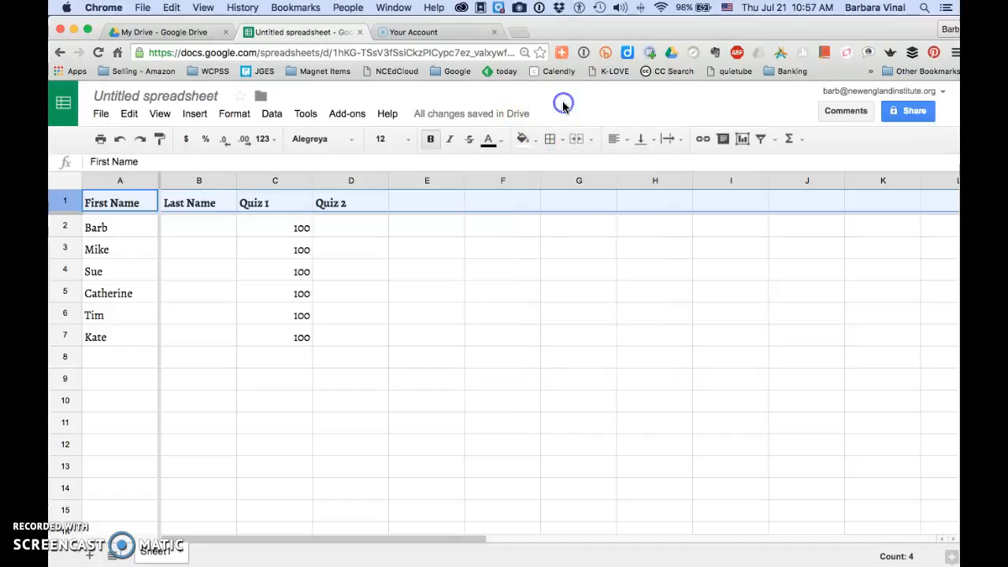
left_click(522, 139)
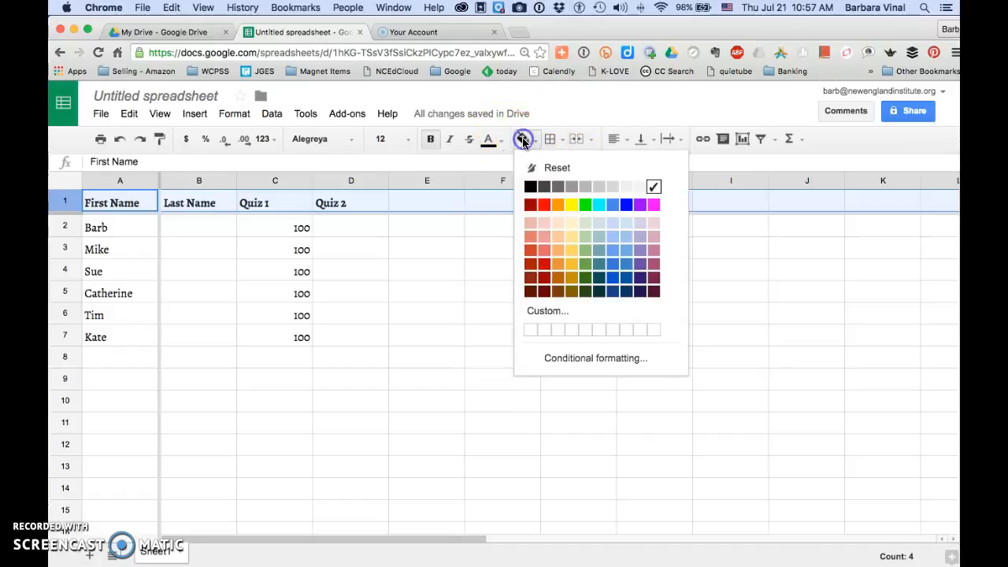
- Fill cell C2 with red and cell C3 with green
left_click(278, 224)
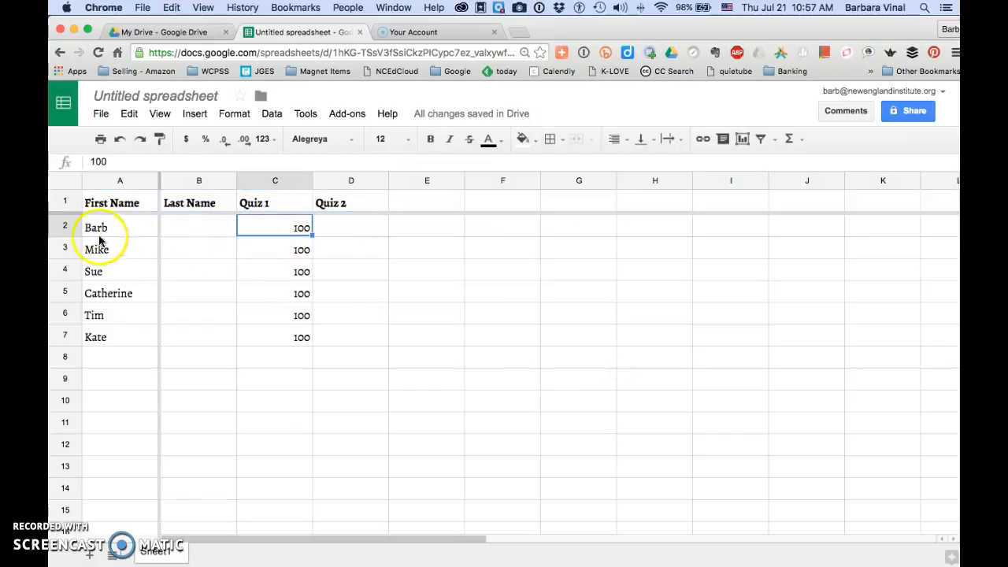
left_click(523, 139)
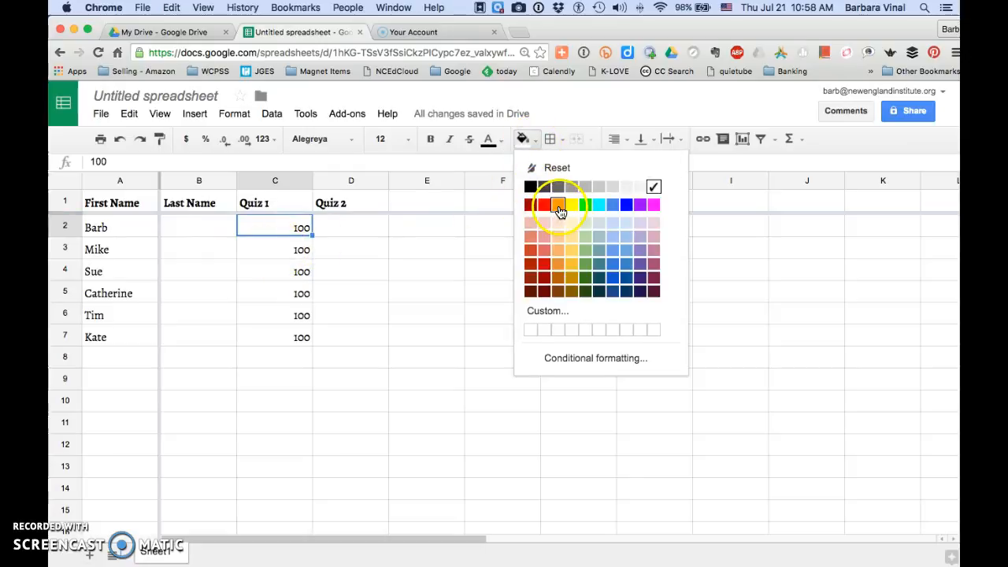
left_click(543, 207)
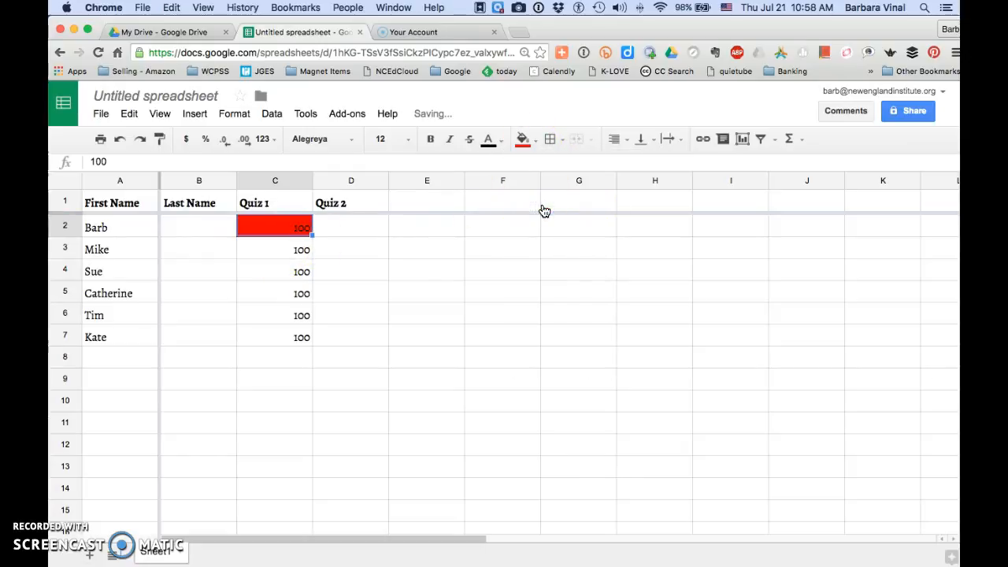
left_click(295, 249)
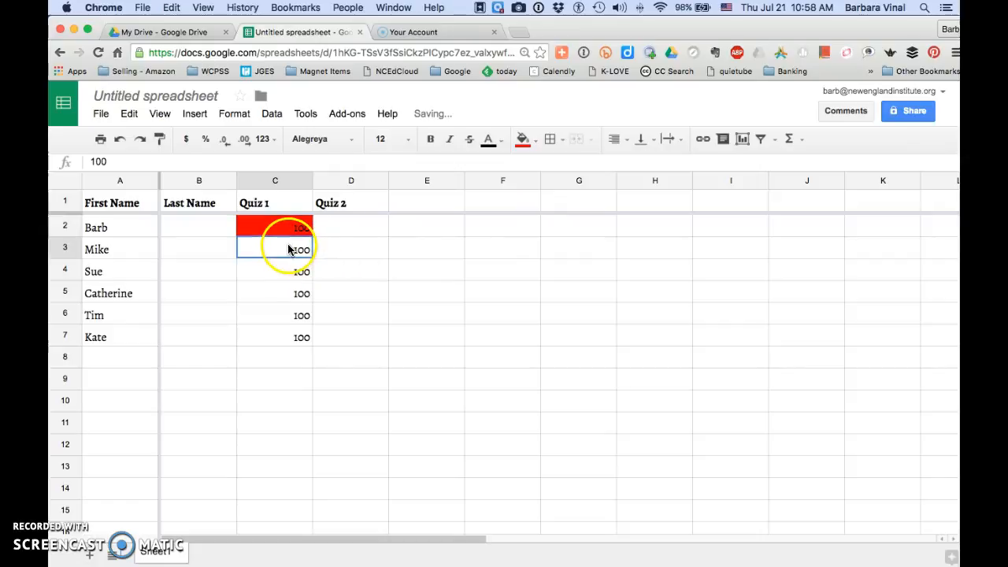
left_click(537, 141)
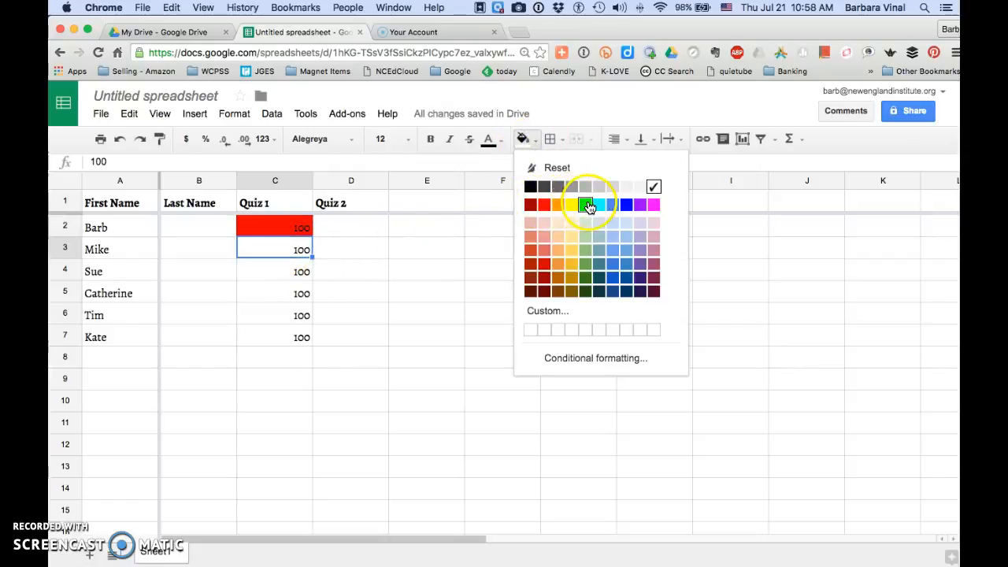
left_click(589, 206)
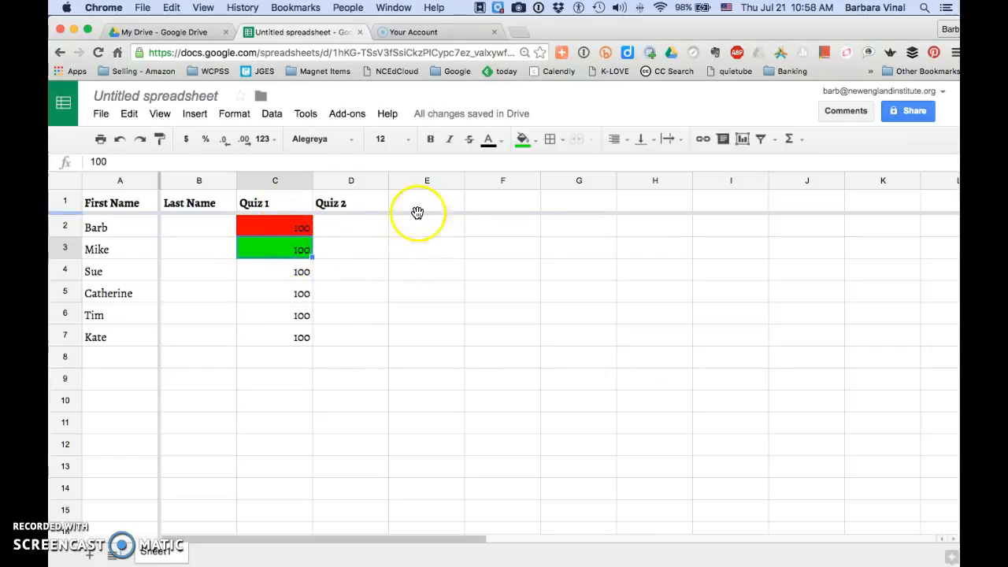
- Reset the fill color of cells C2:C3 to none
left_click(297, 226, "shift")
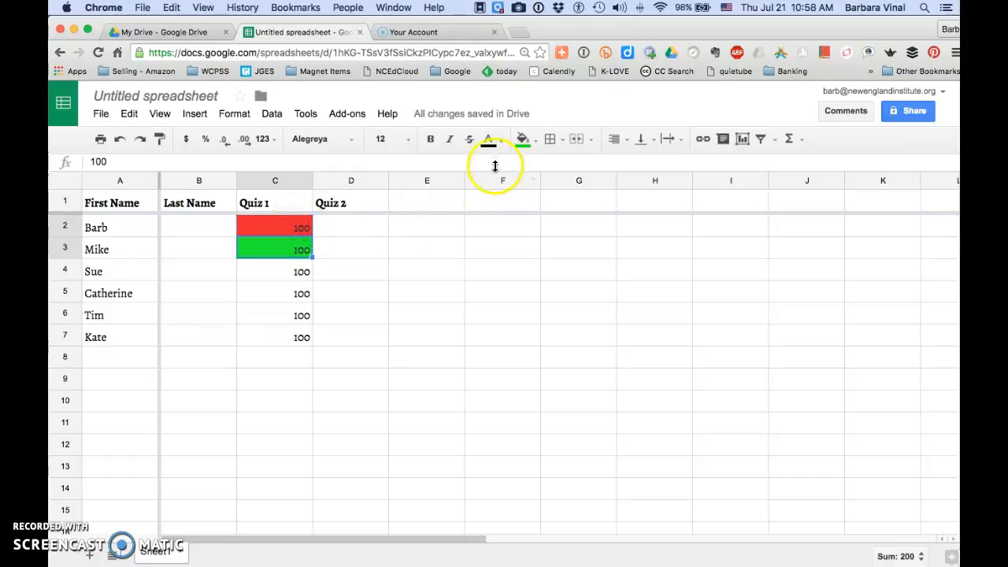
left_click(531, 143)
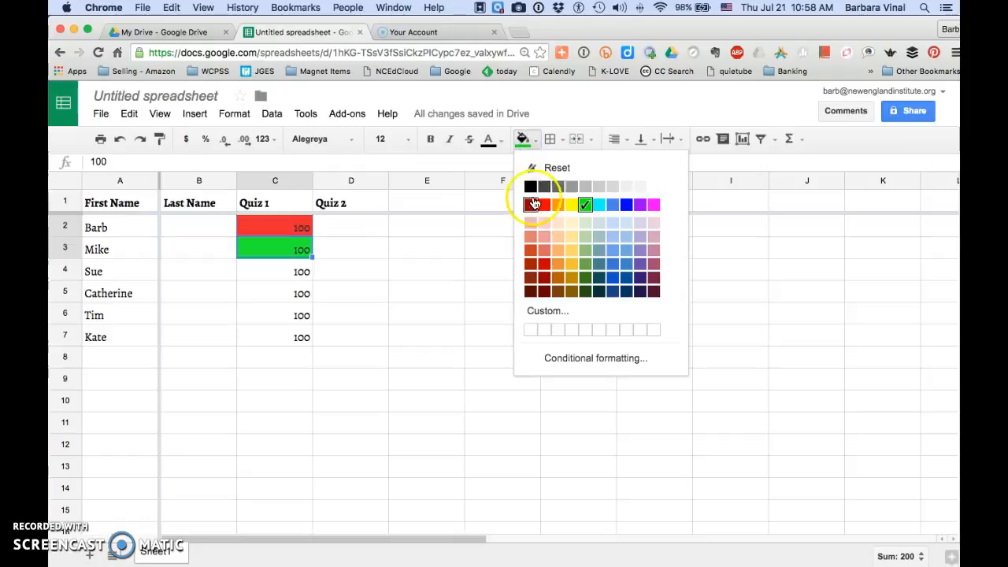
left_click(550, 171)
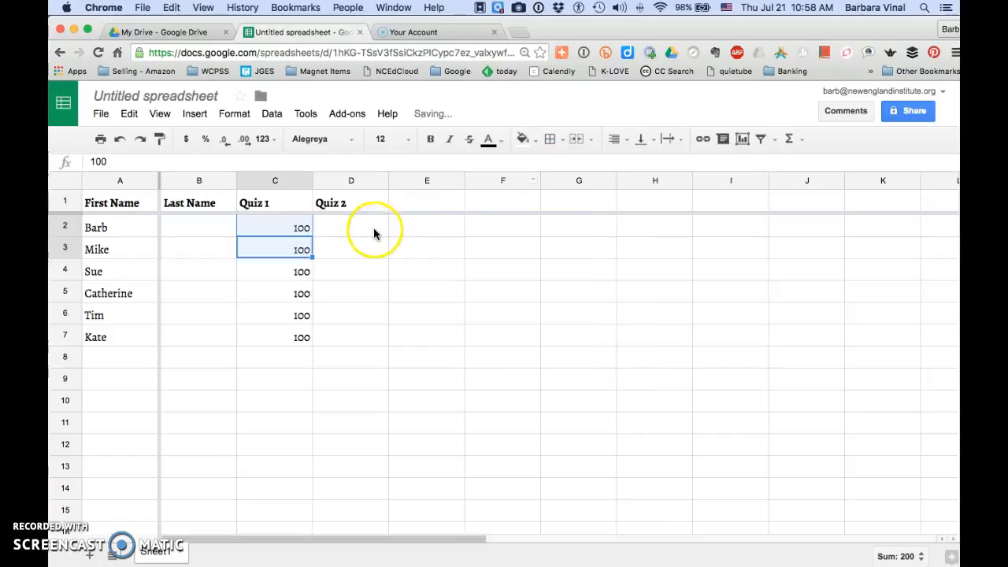
- Apply all borders to cells C2:D4, trying the outer border option as well
left_click(551, 140)
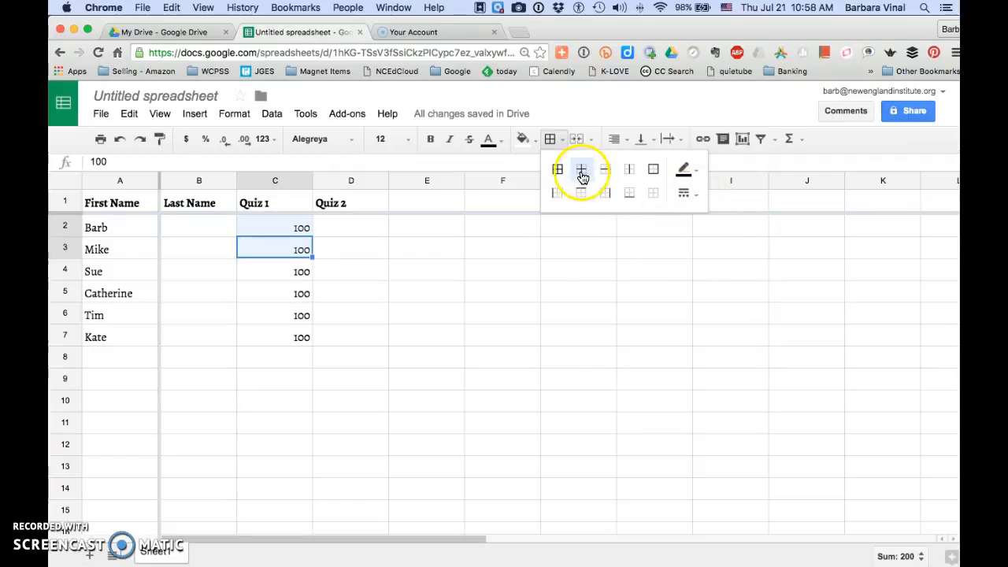
left_click(277, 226)
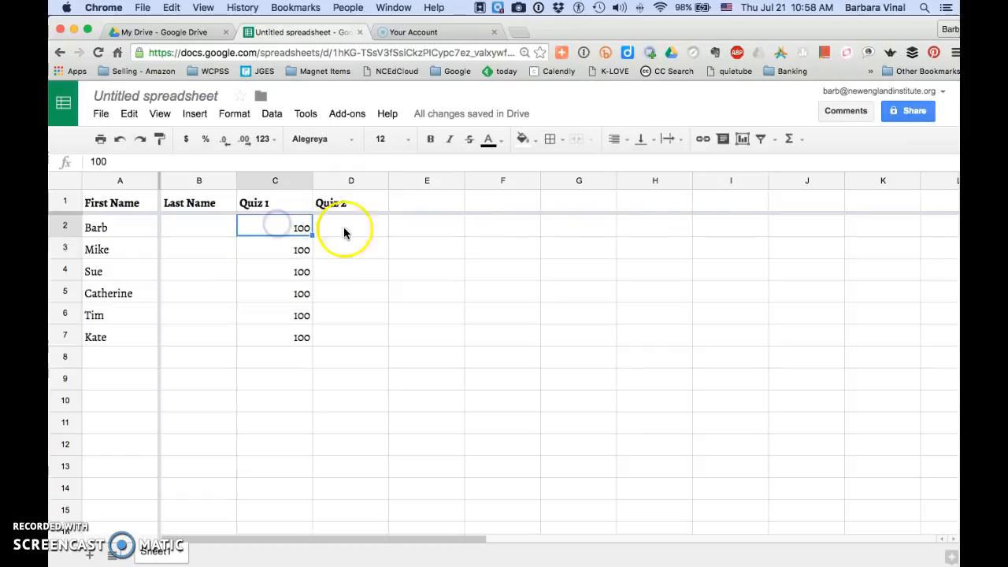
left_click(359, 271, "shift")
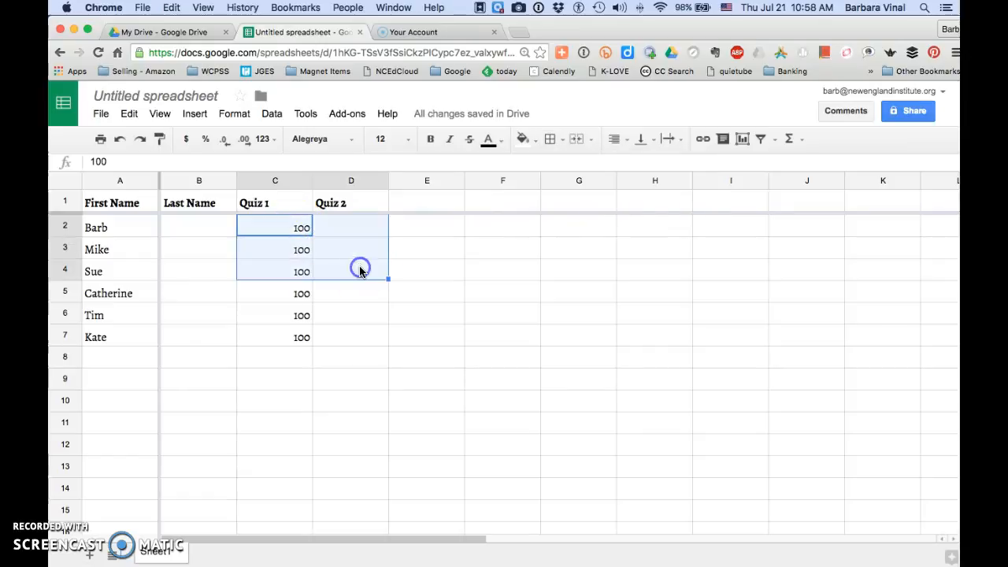
left_click(553, 138)
left_click(558, 170)
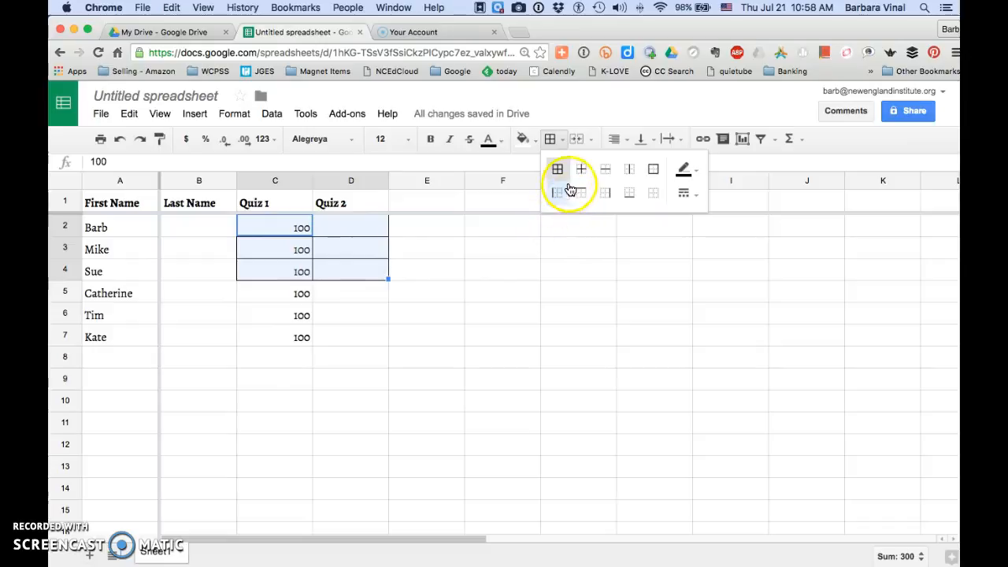
left_click(651, 171)
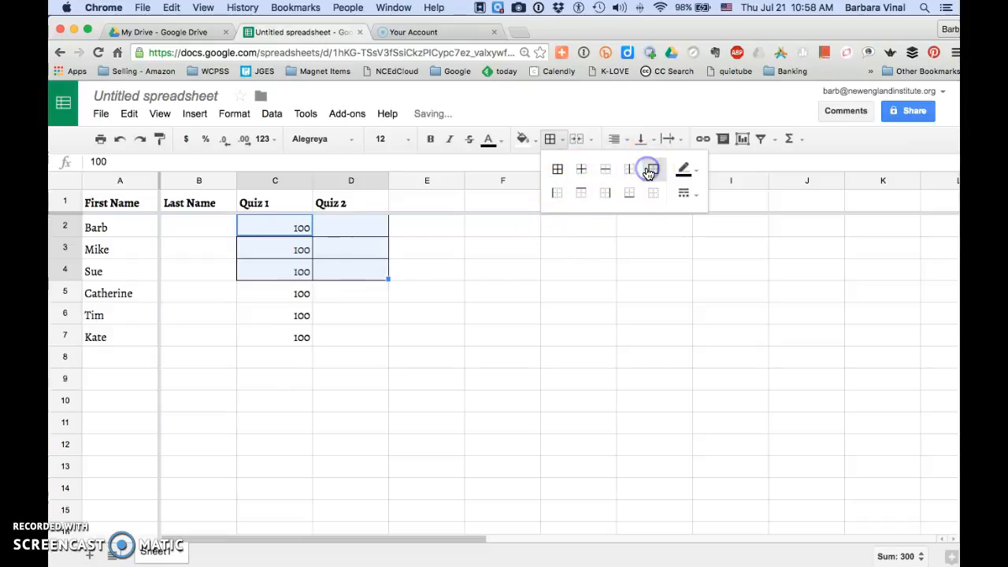
left_click(551, 171)
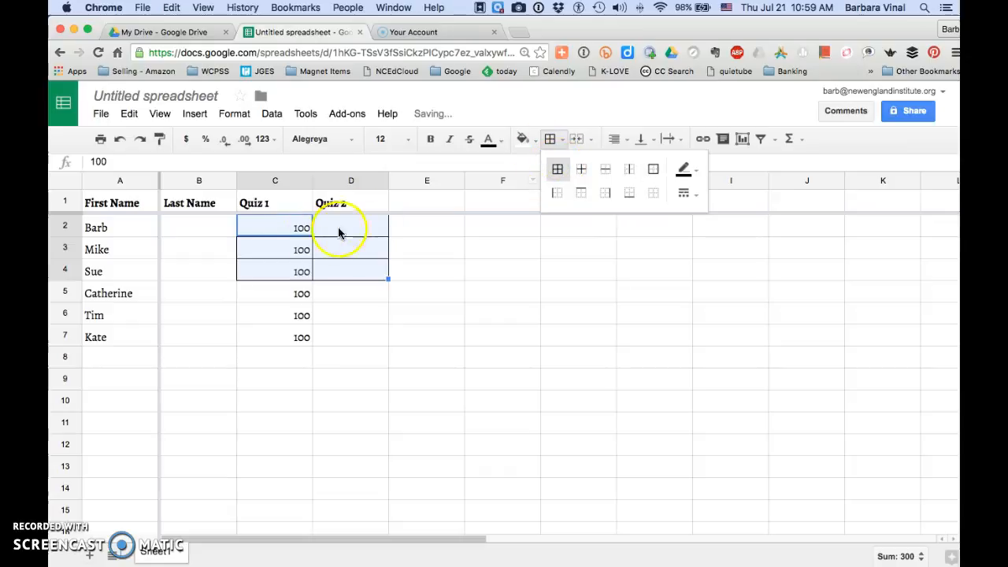
- Reselect cells C2:D4 and try the outer and vertical inner border options on them
left_click(286, 228)
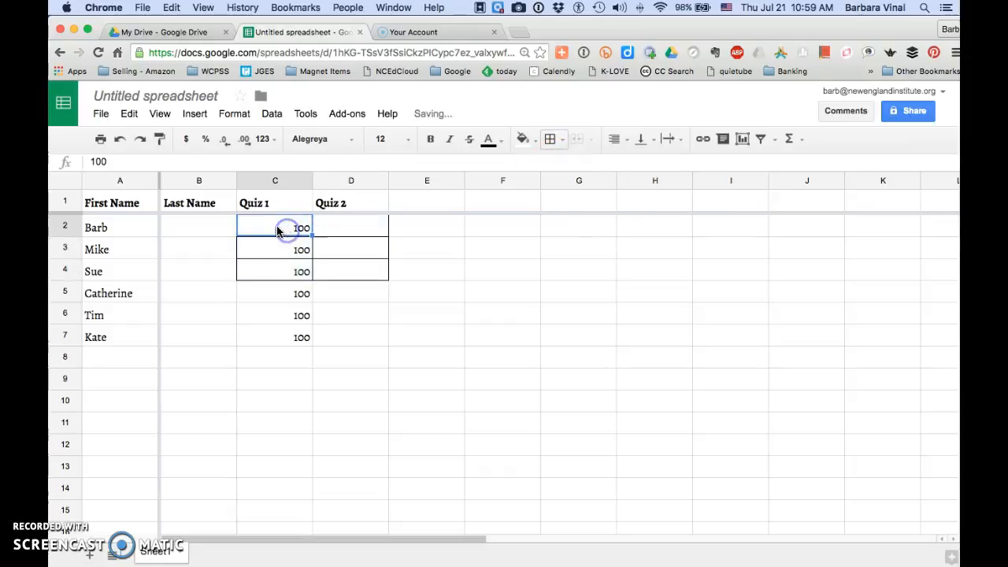
left_click(355, 274, "shift")
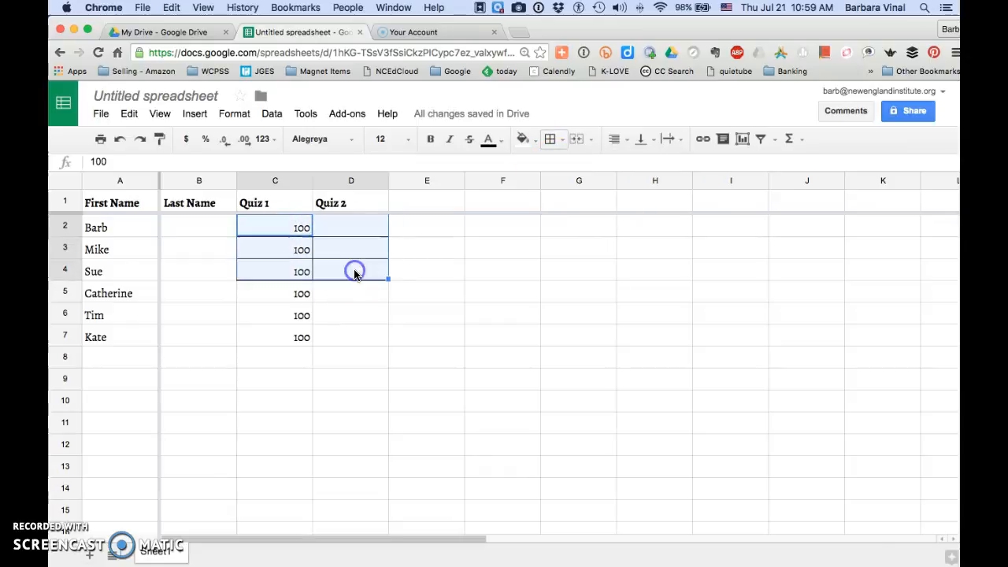
left_click(562, 140)
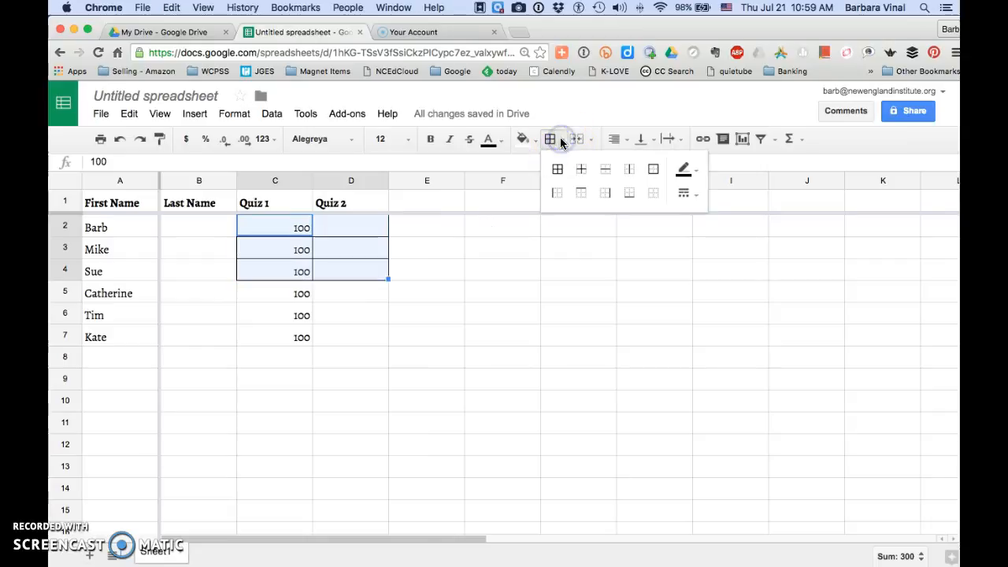
left_click(653, 172)
left_click(636, 172)
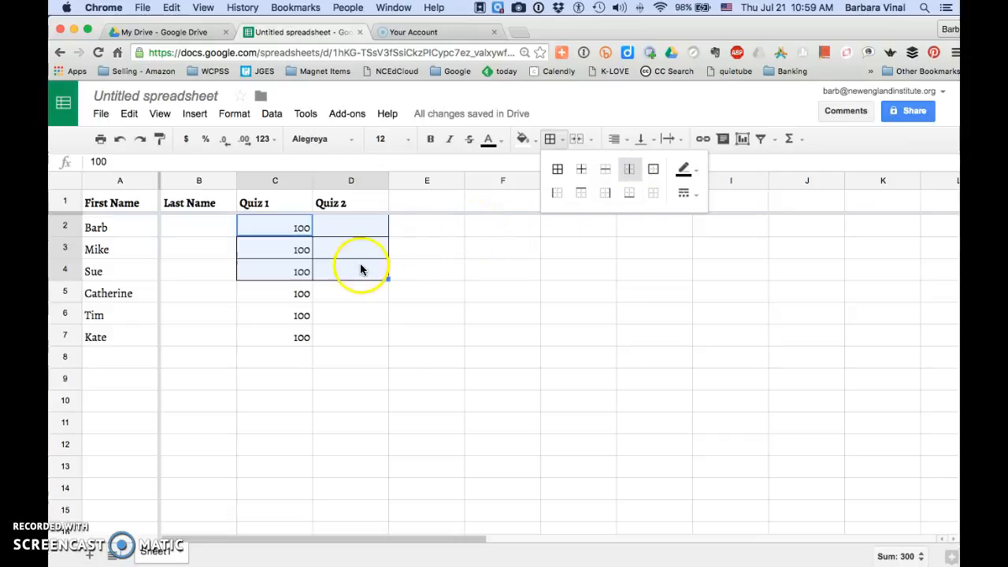
- Undo all the border changes made to cells C2:D4 and deselect the range
left_click(130, 113)
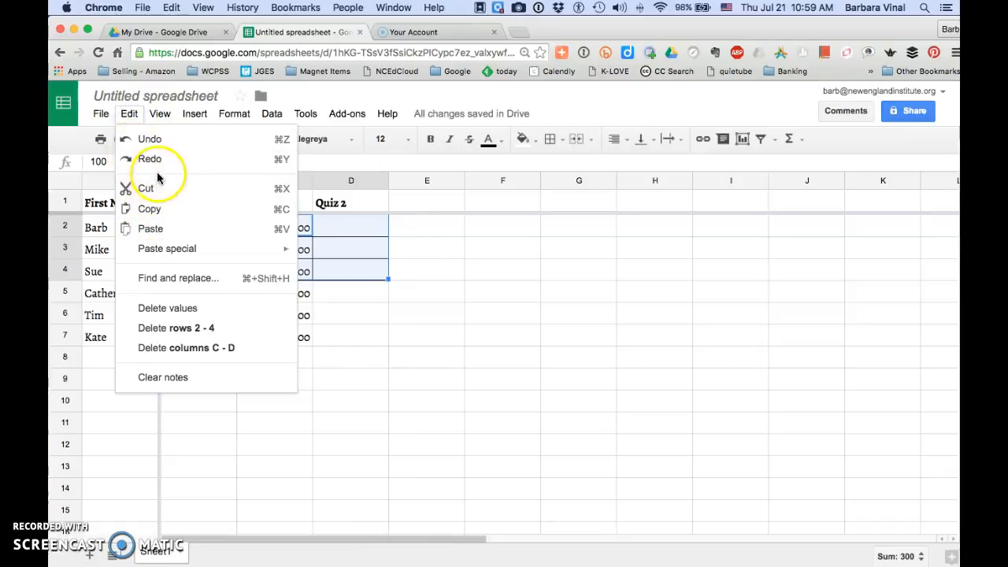
left_click(152, 139)
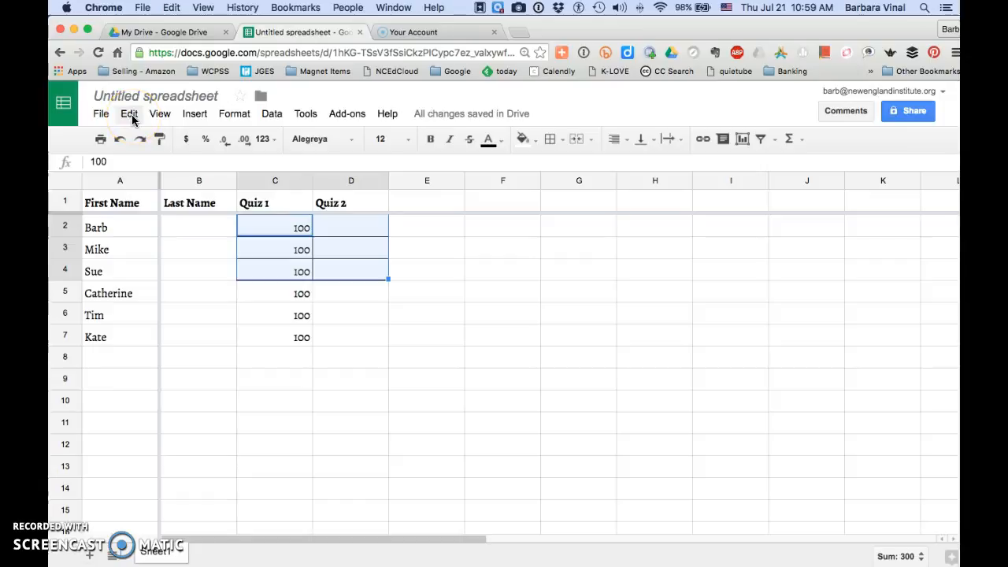
left_click(129, 115)
left_click(135, 139)
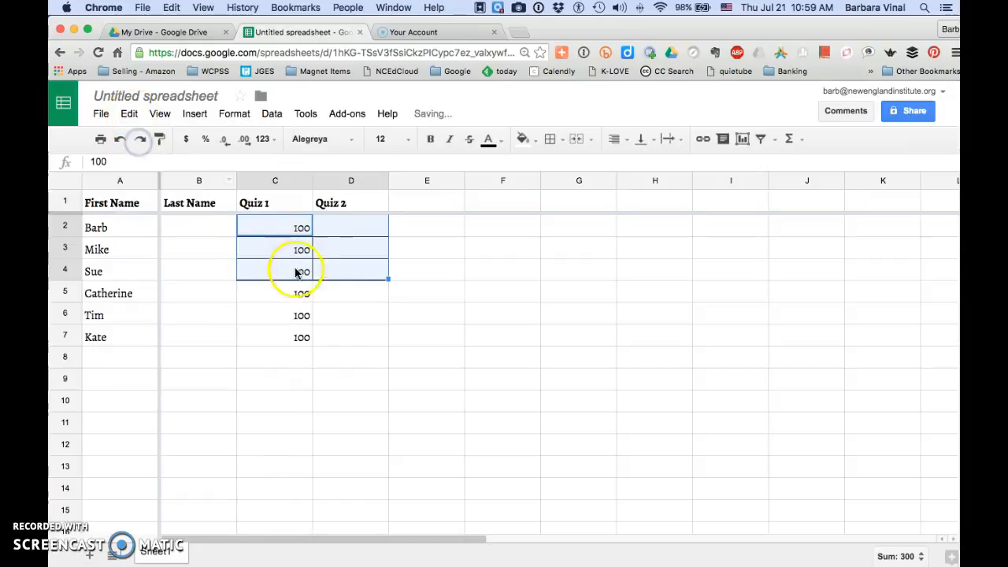
left_click(312, 272)
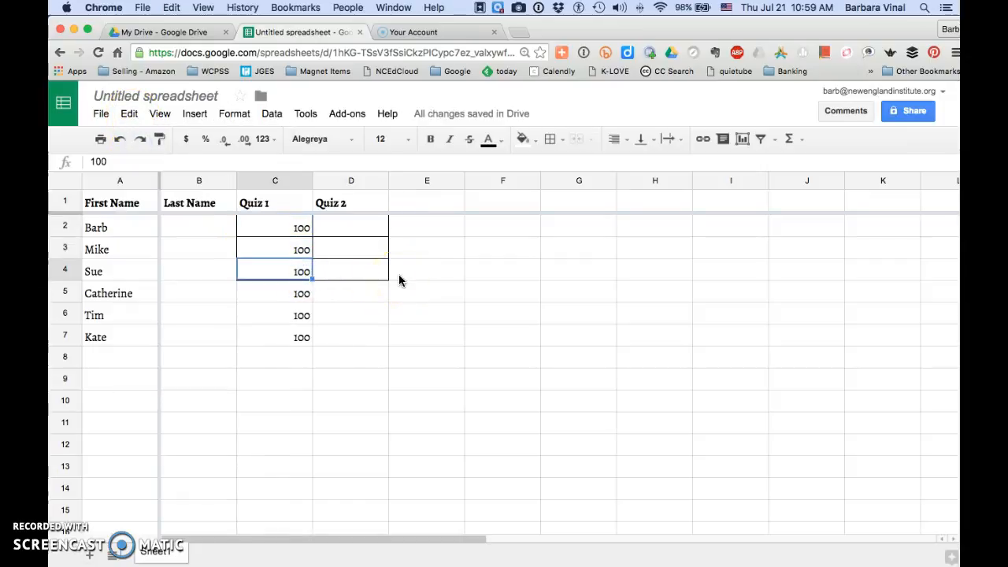
key("super+z")
left_click(423, 286)
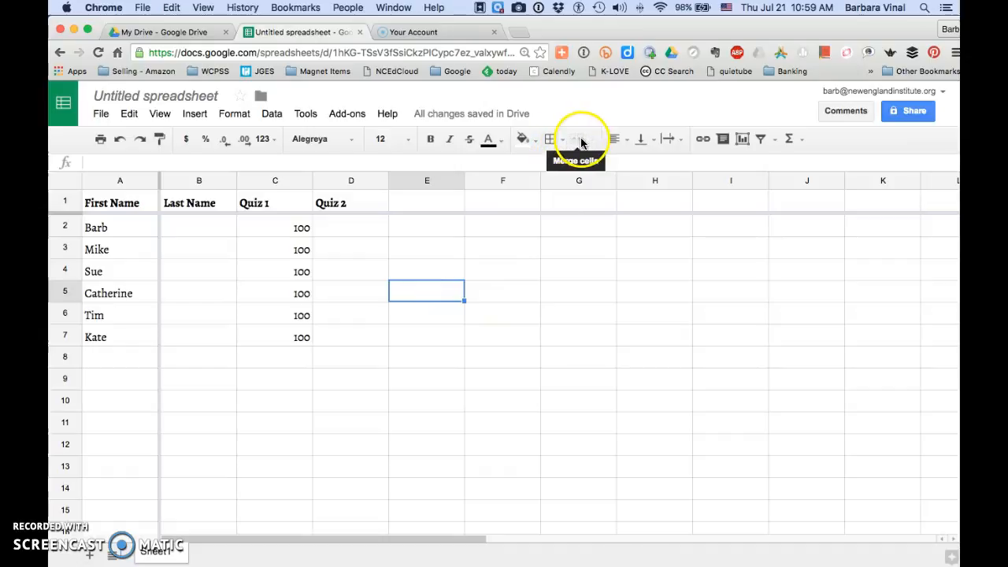
- Merge cells C2 and D2 horizontally
left_click(287, 226)
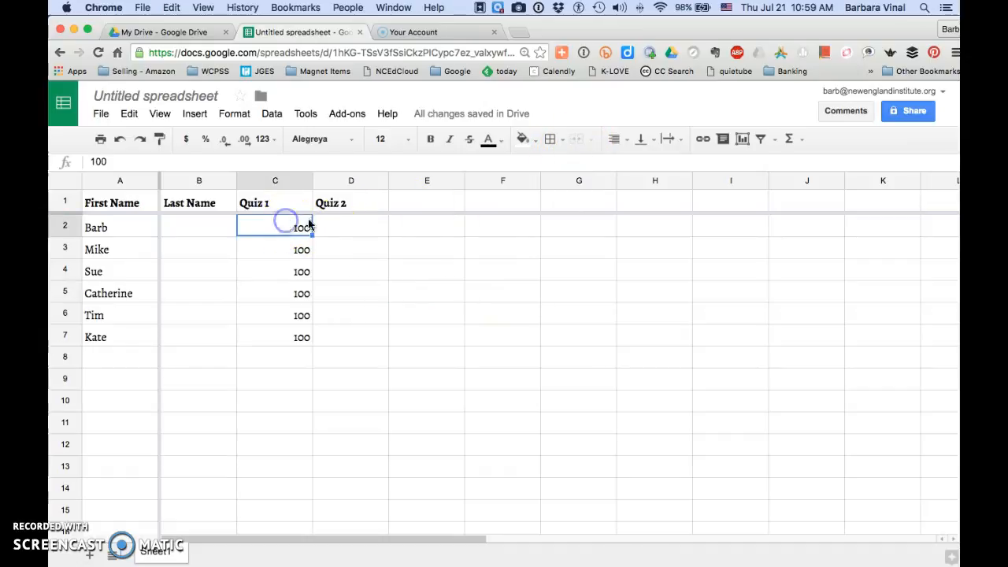
left_click(363, 227, "shift")
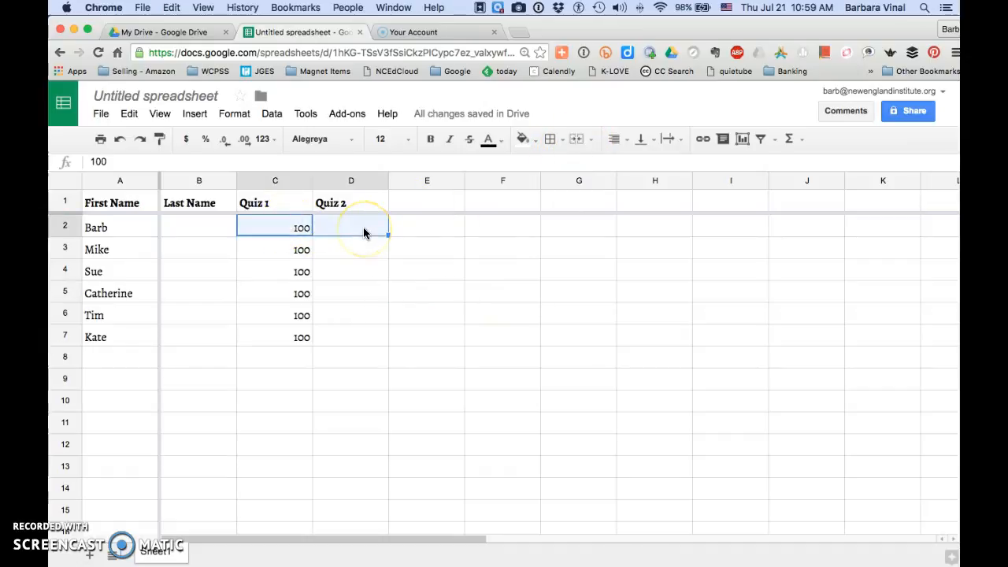
left_click(590, 142)
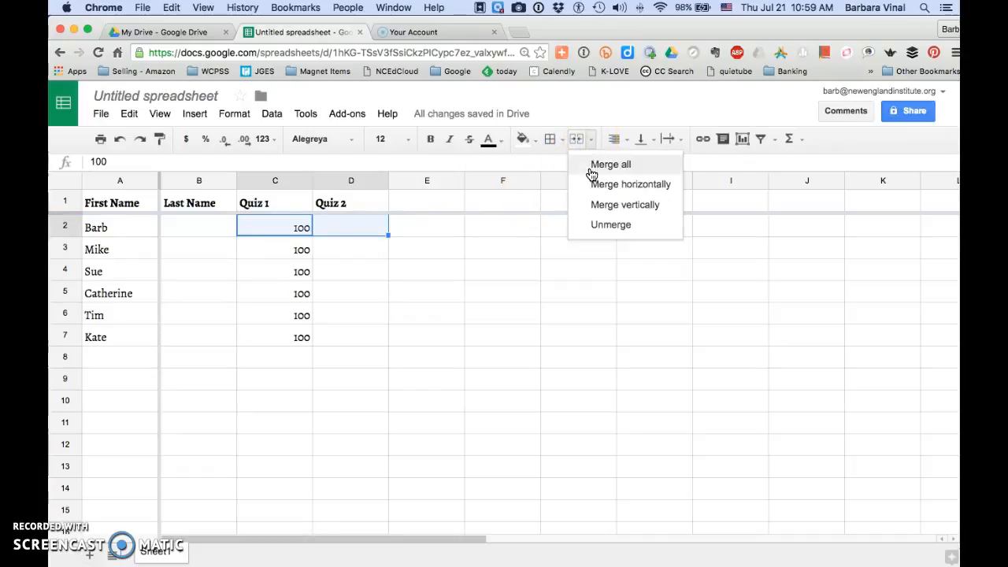
left_click(594, 207)
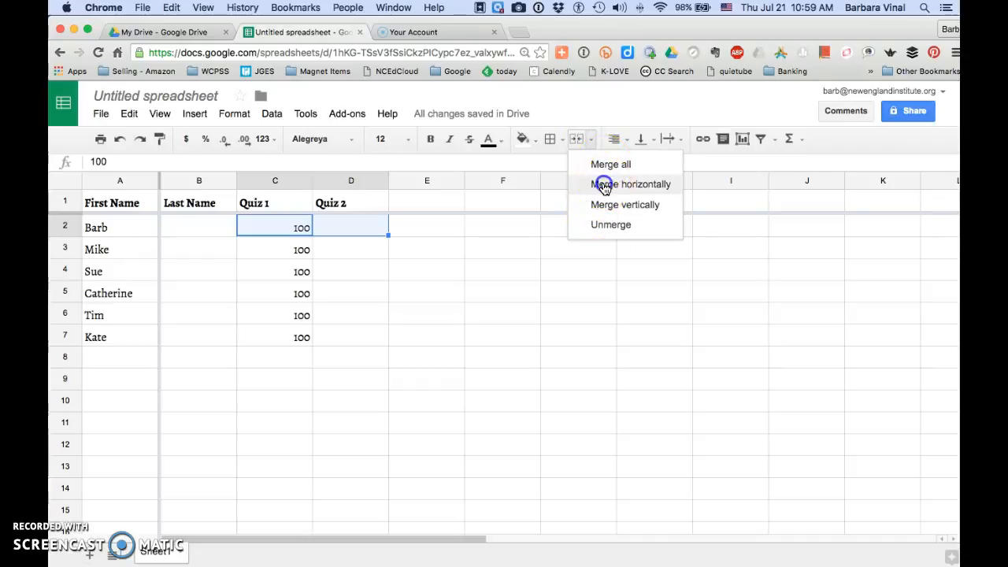
left_click(604, 186)
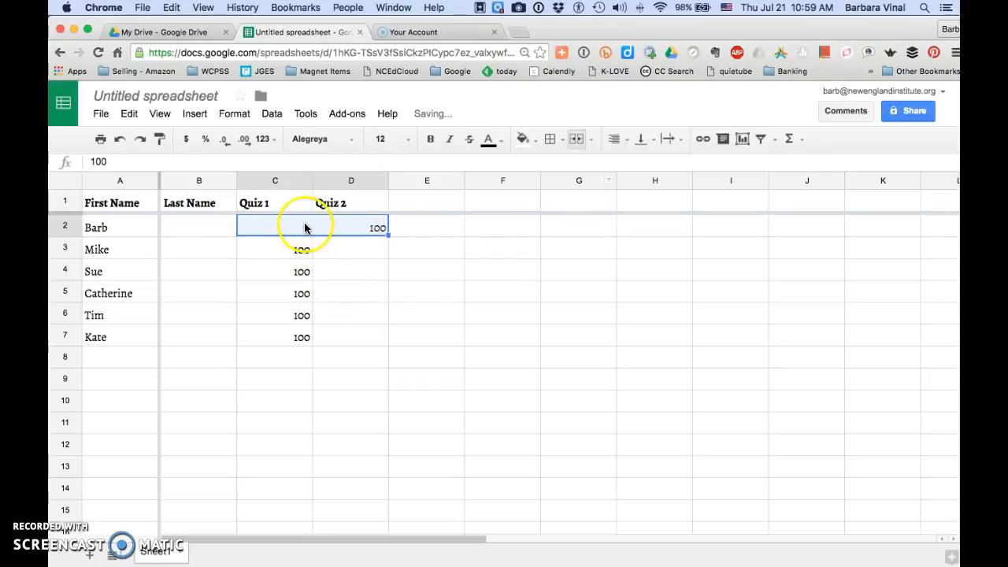
- Unmerge cells C2 and D2
left_click(590, 140)
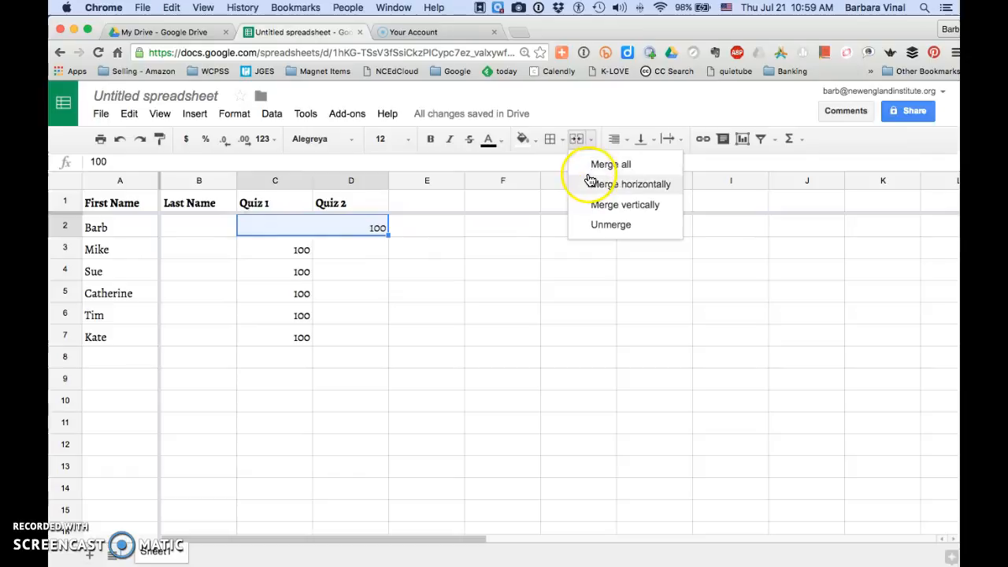
left_click(597, 227)
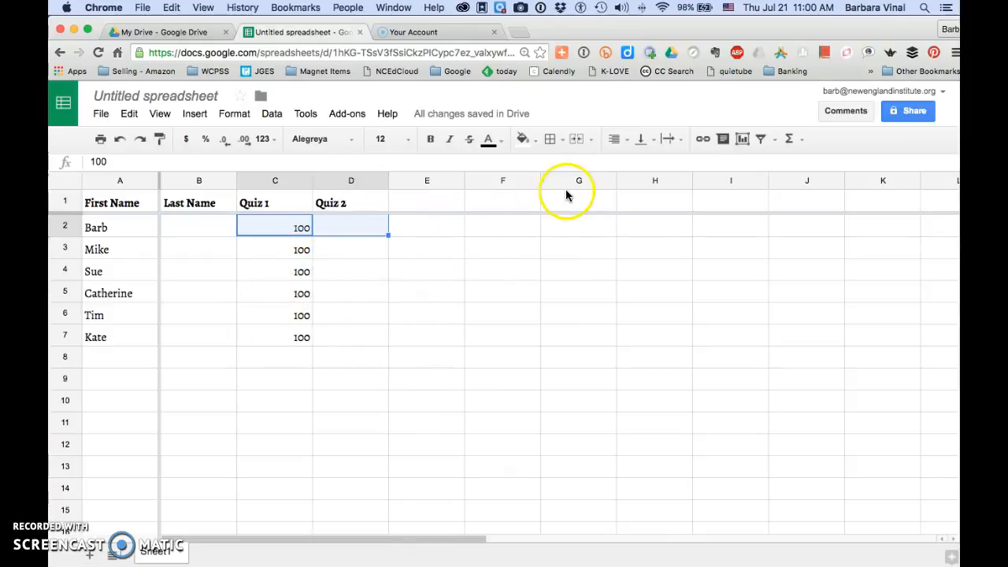
left_click(621, 142)
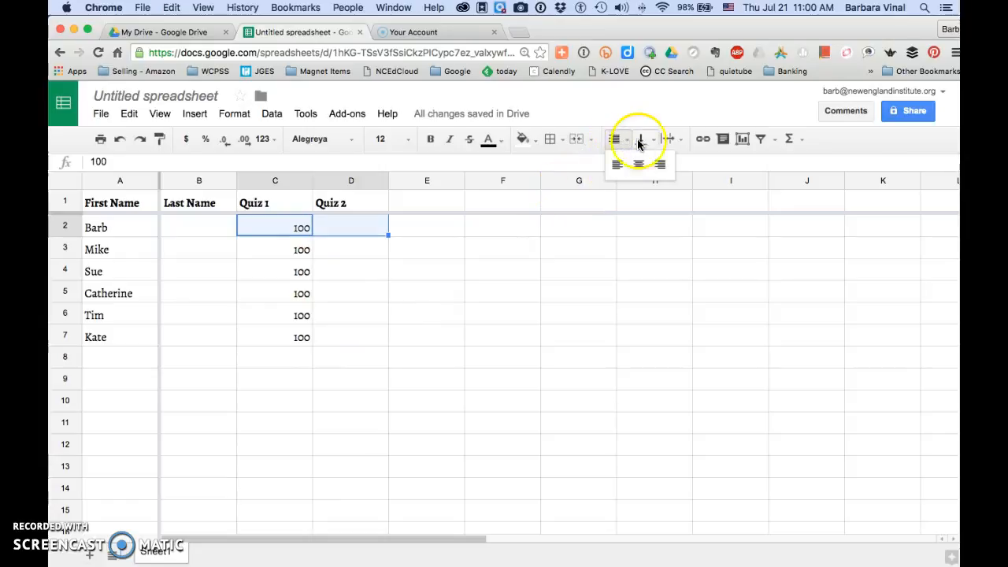
left_click(651, 141)
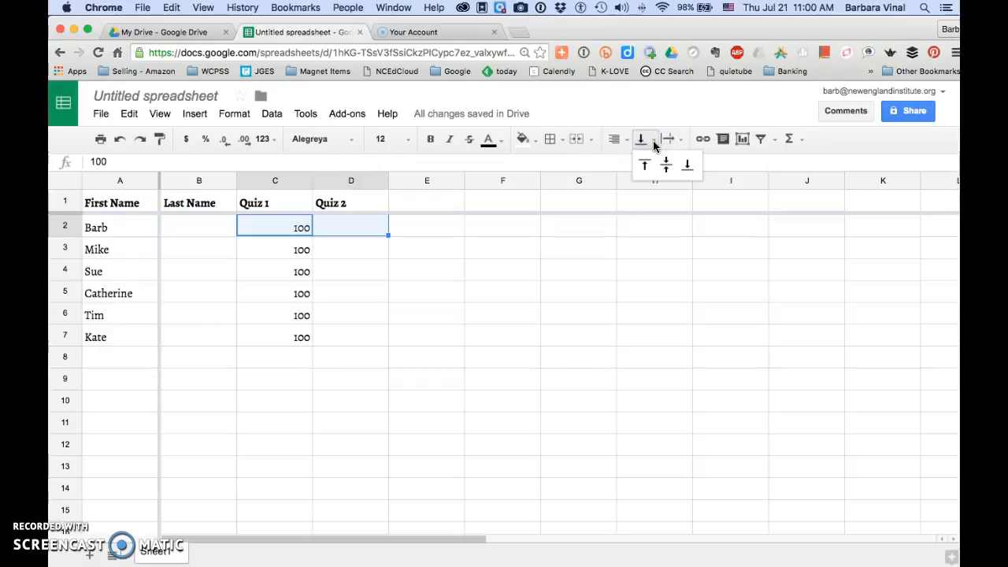
left_click(687, 165)
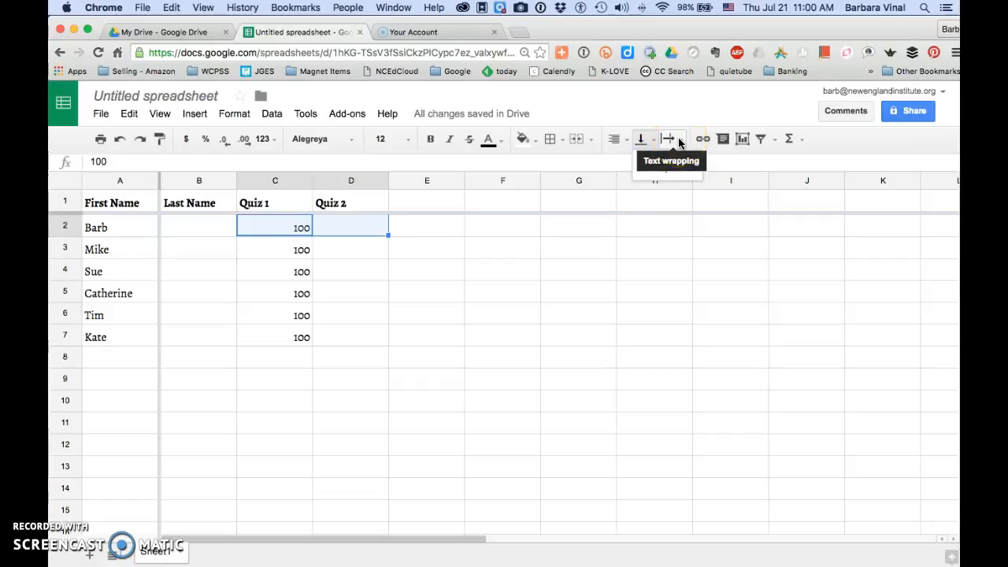
left_click(681, 140)
left_click(683, 140)
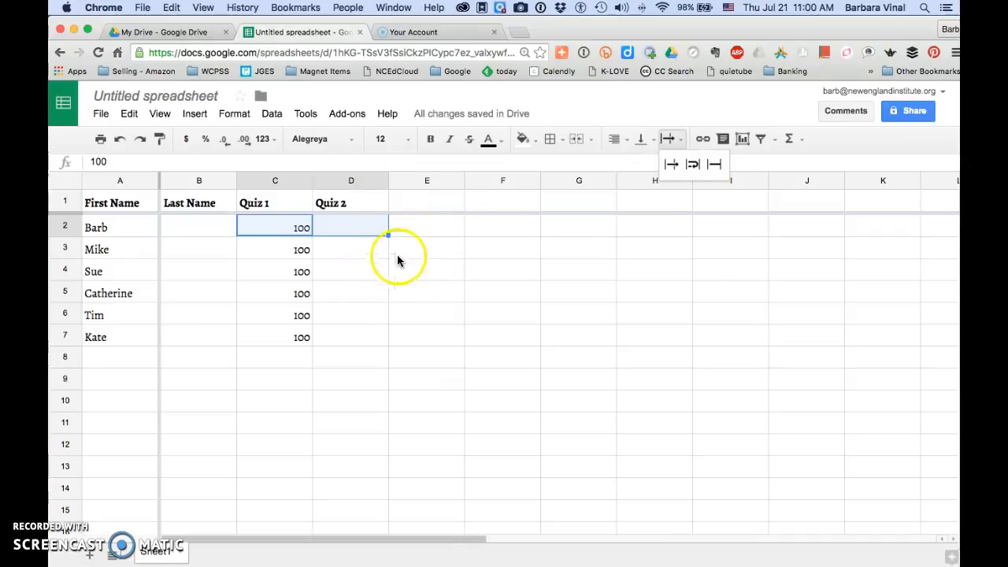
- Enter the text "Paragraph typed in here and you want it to wrap" in cell E2
left_click(425, 228)
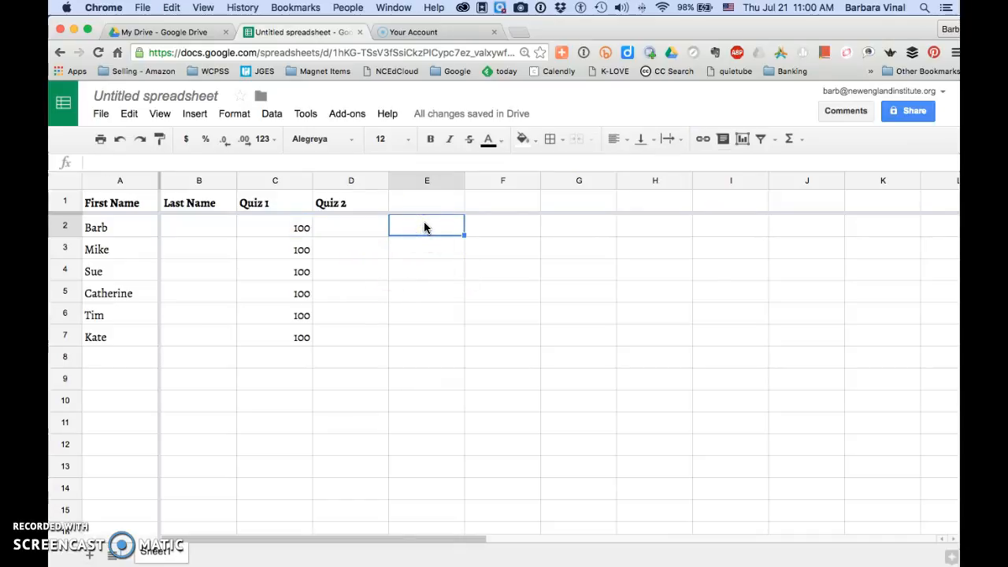
type("Paragraph")
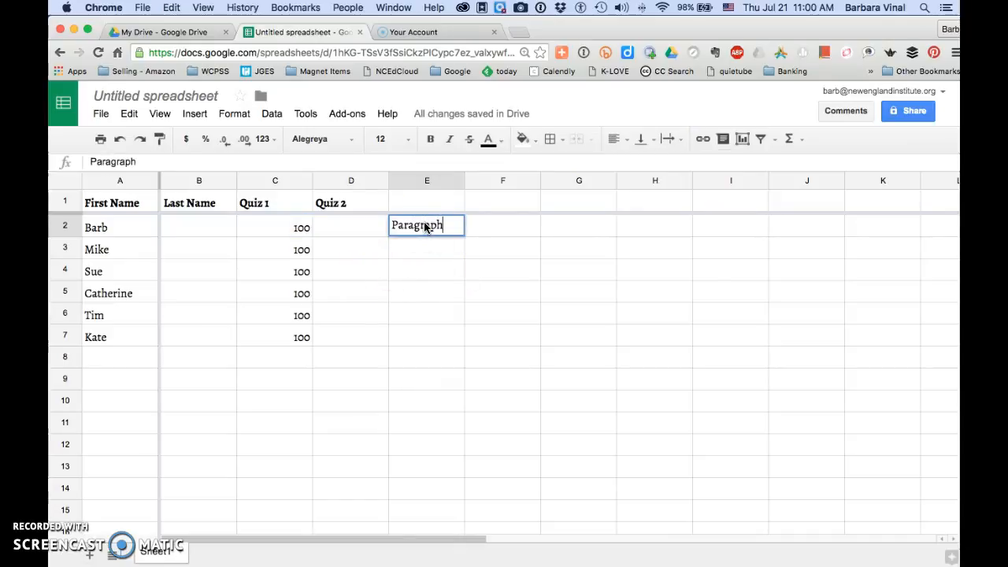
key("BackSpace")
key("BackSpace")
type("yped in here ")
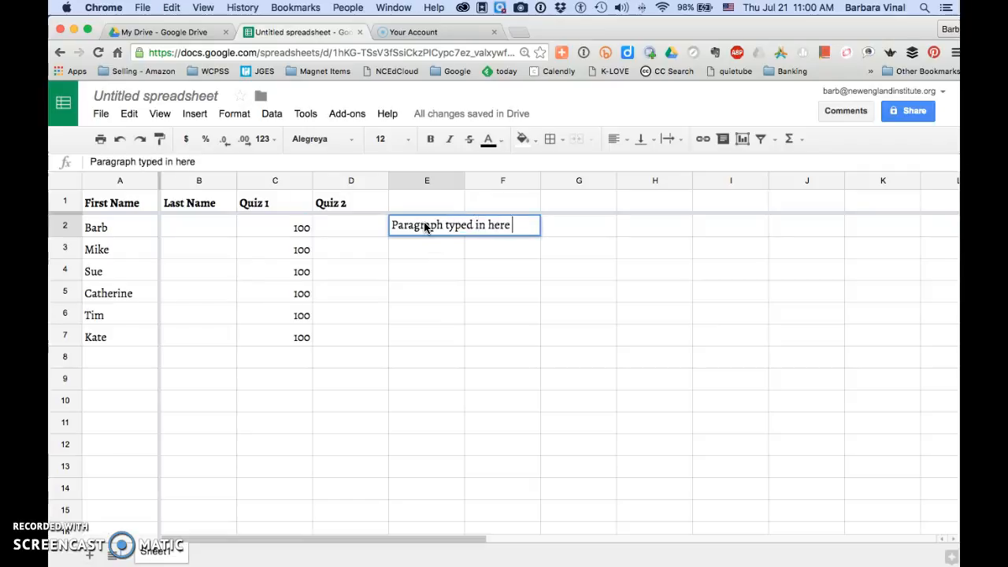
type("and you want it to")
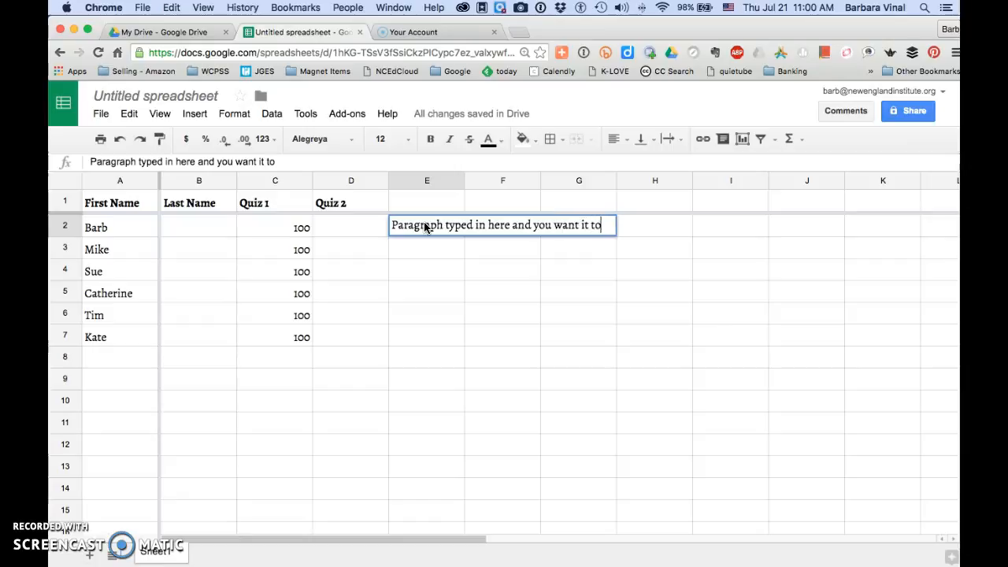
type(" wrap")
key("Return")
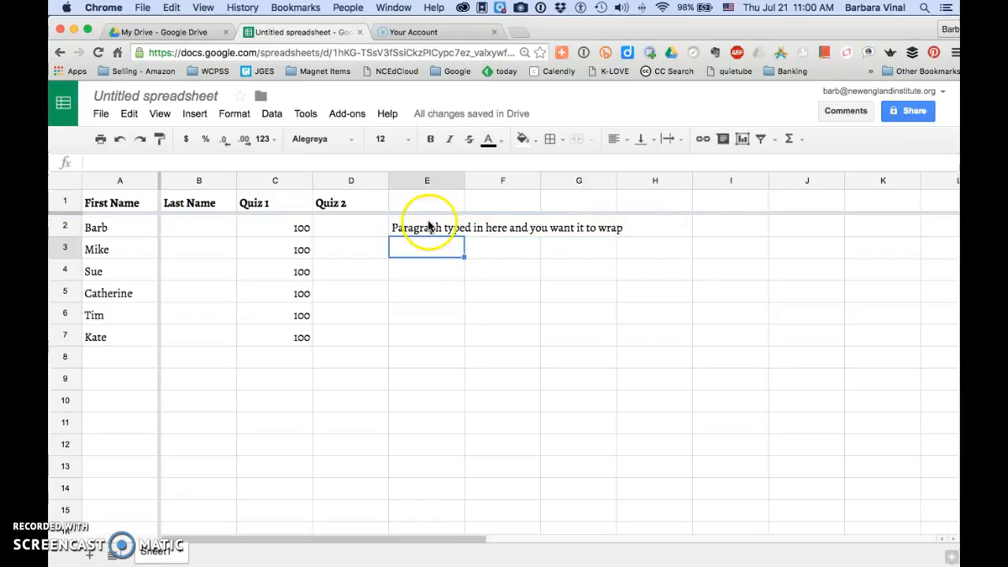
- Wrap the text in column E and widen the column so the paragraph in E2 fits on two lines
left_click(428, 226)
left_click(441, 181)
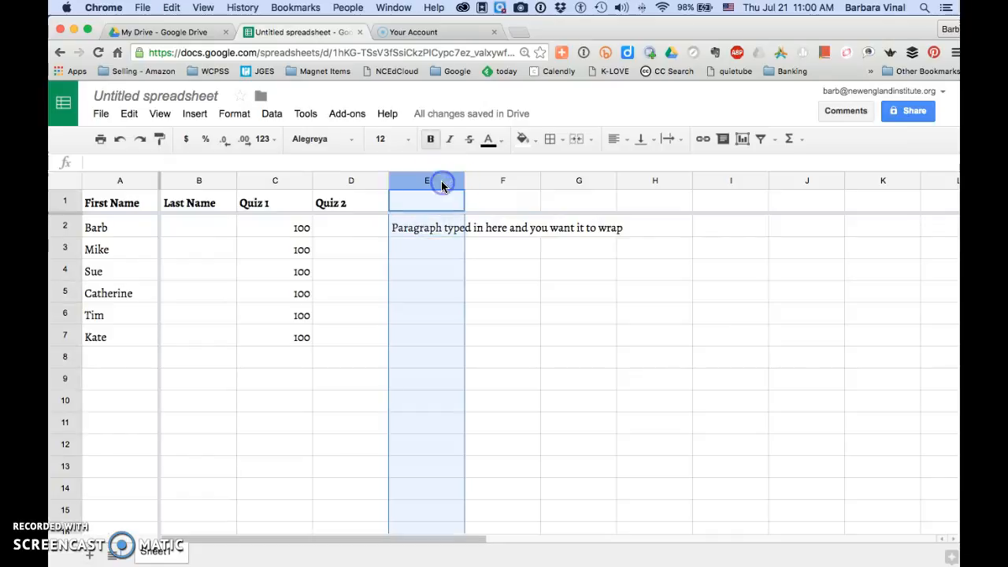
left_click(591, 138)
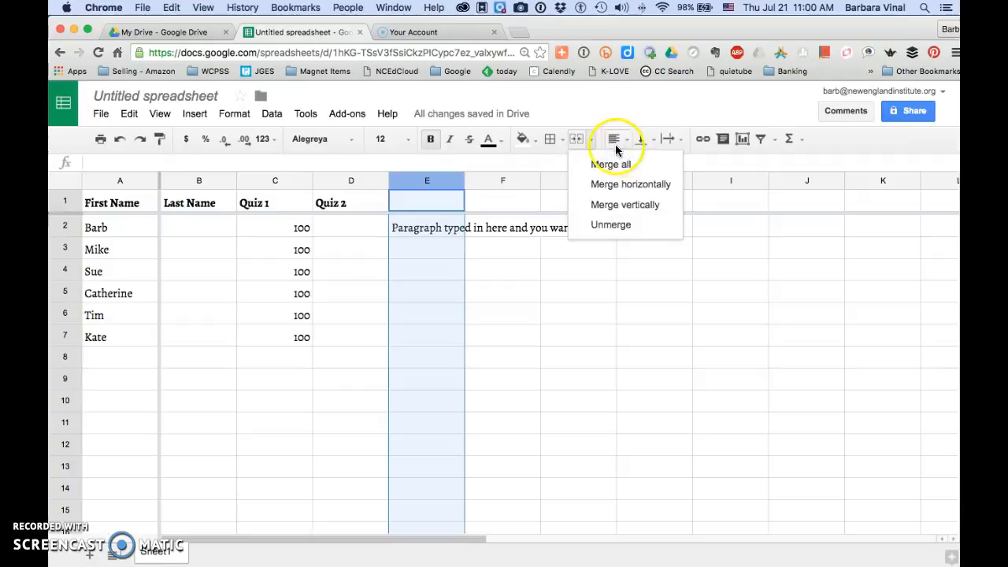
left_click(670, 140)
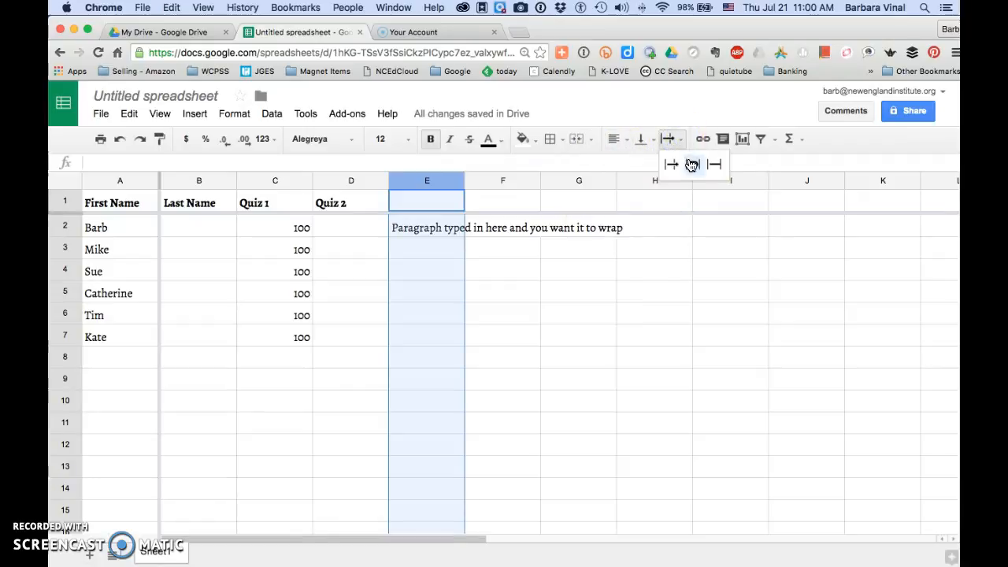
left_click(691, 165)
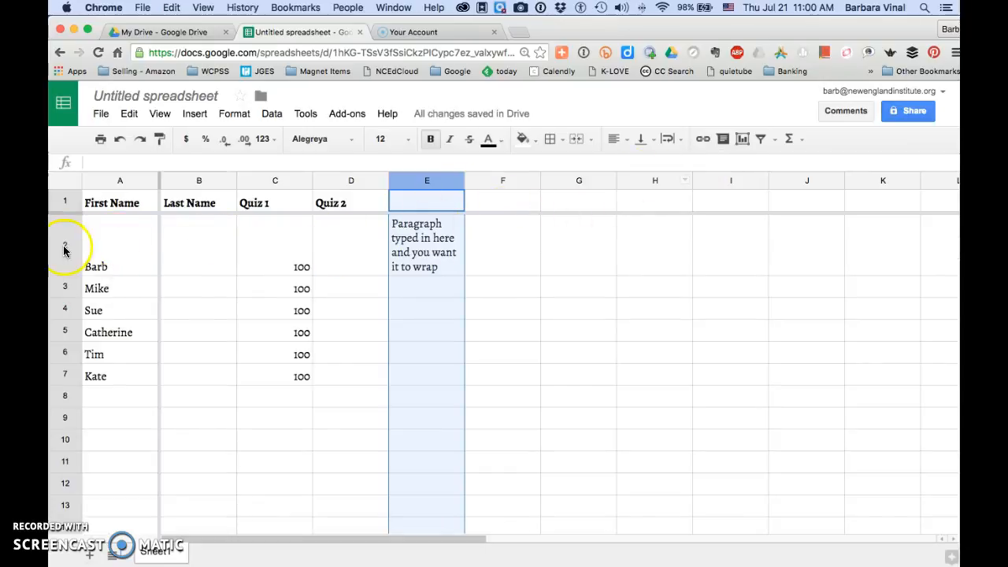
left_click_drag(464, 183, 510, 182)
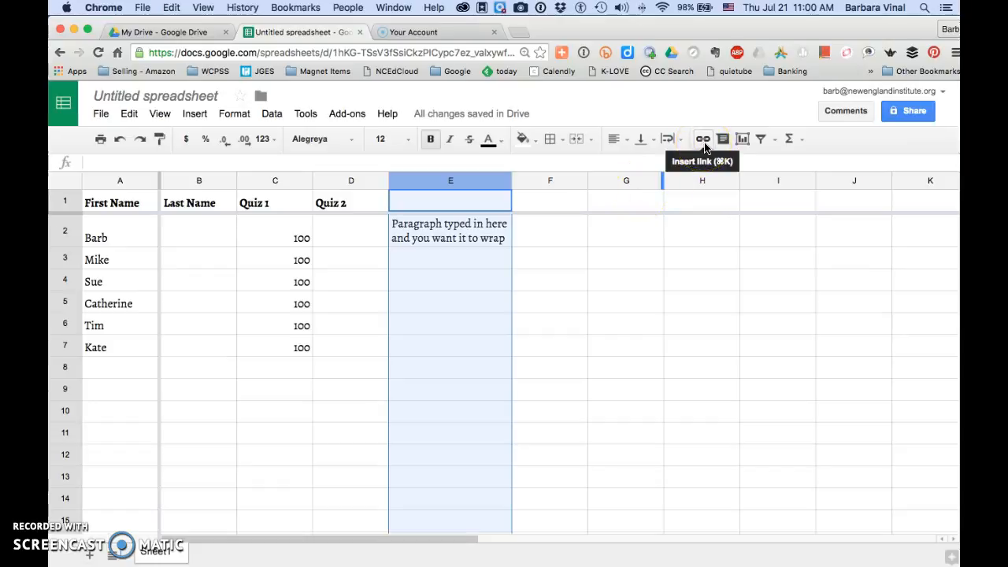
- Look through the filter view and function options and the available file, editing, viewing, insertion, formatting and data commands
left_click(775, 140)
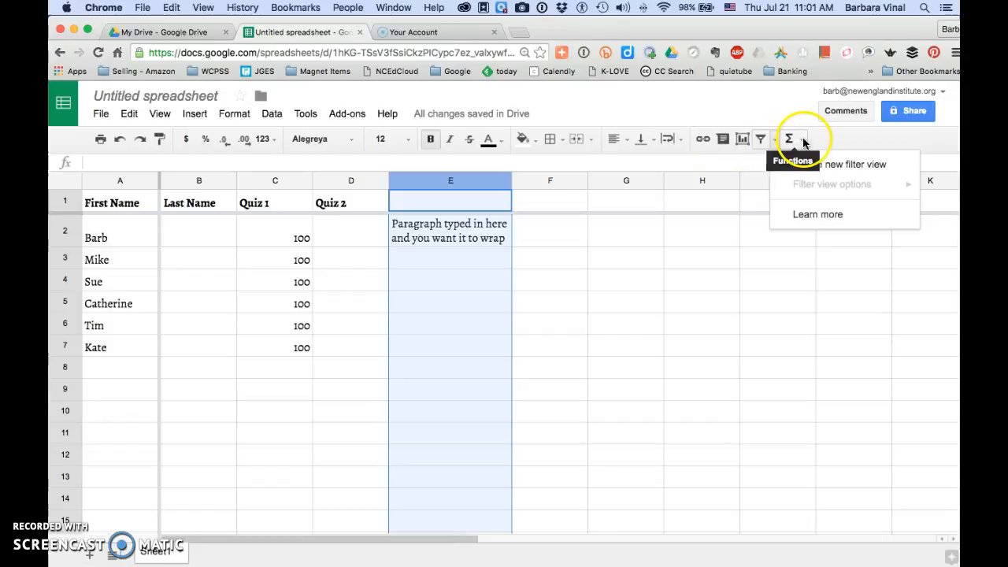
left_click(804, 141)
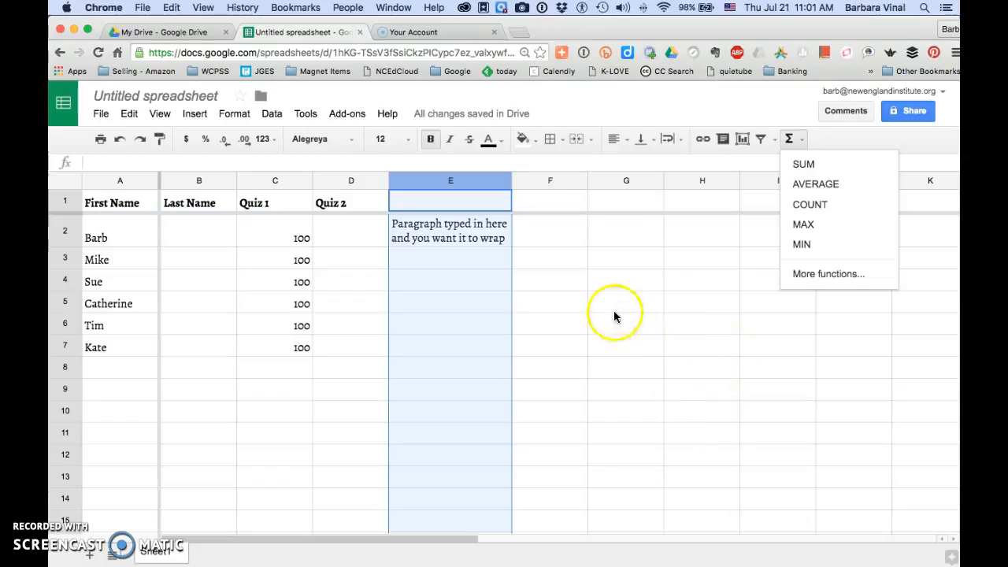
left_click(101, 116)
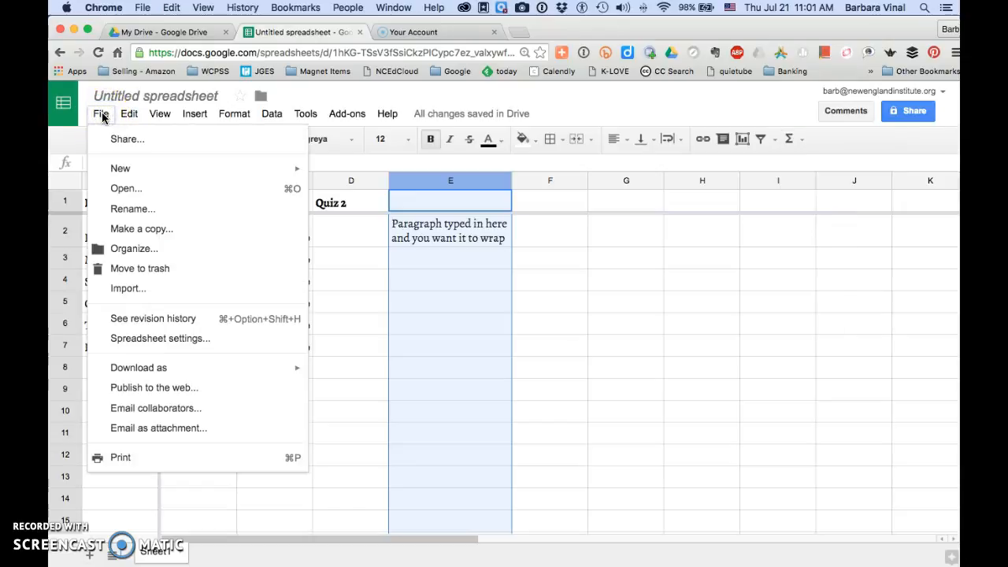
mouse_move(222, 376)
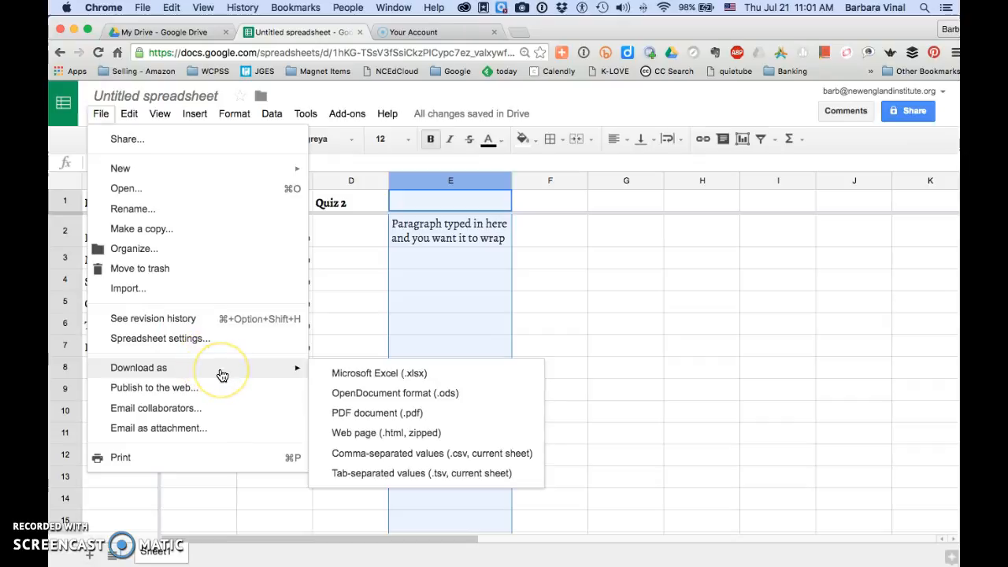
left_click(217, 372)
left_click(130, 114)
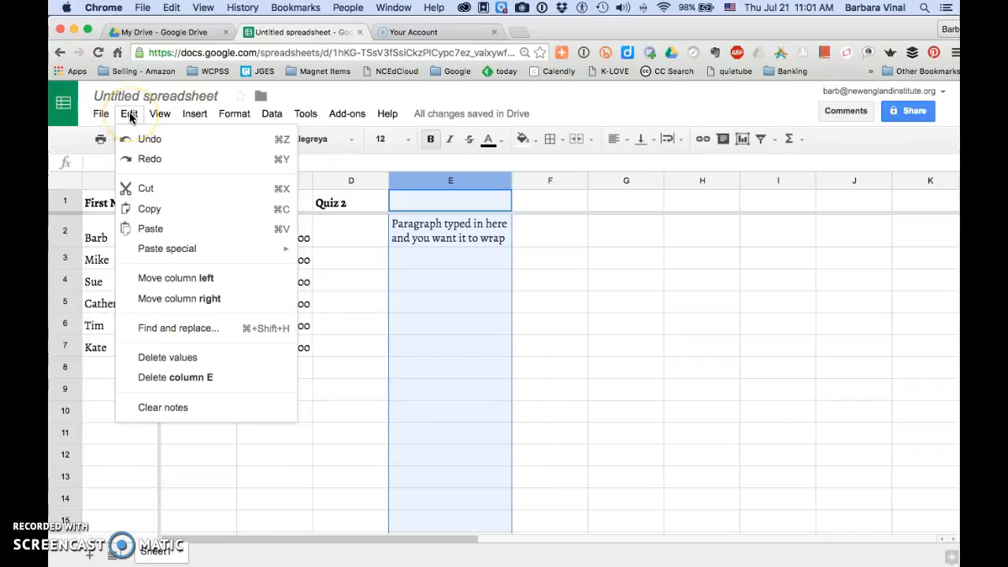
left_click(160, 115)
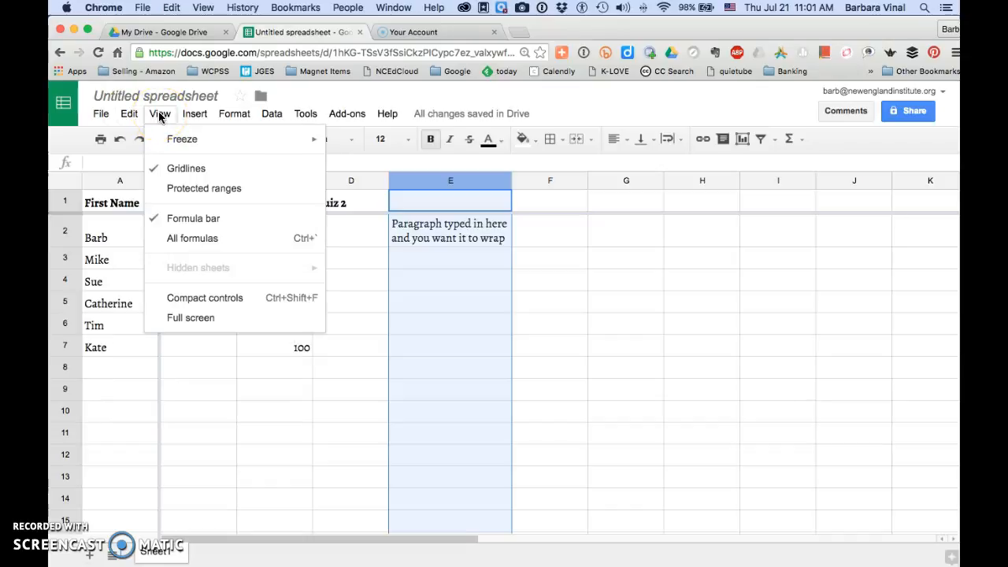
left_click(194, 115)
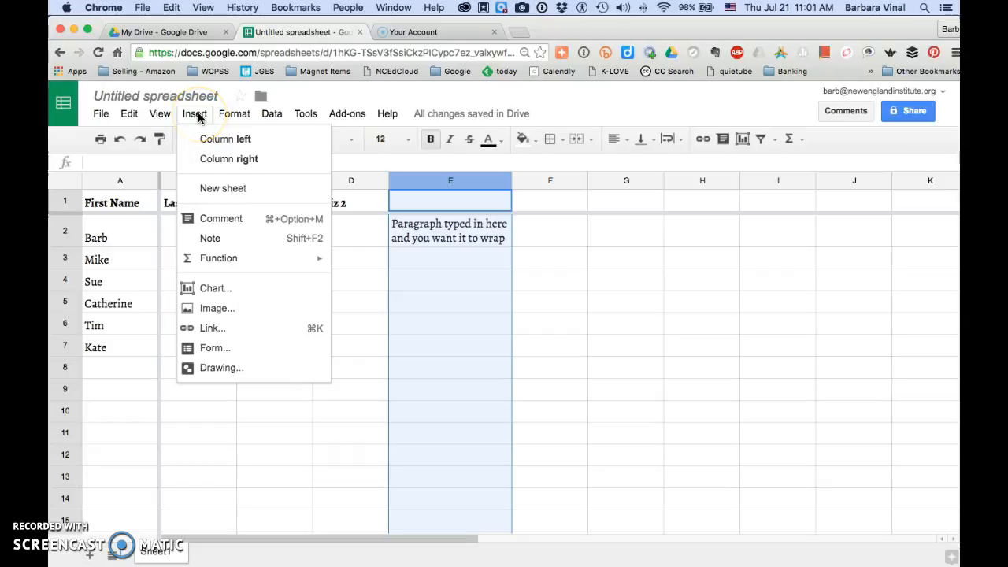
left_click(200, 139)
left_click(242, 114)
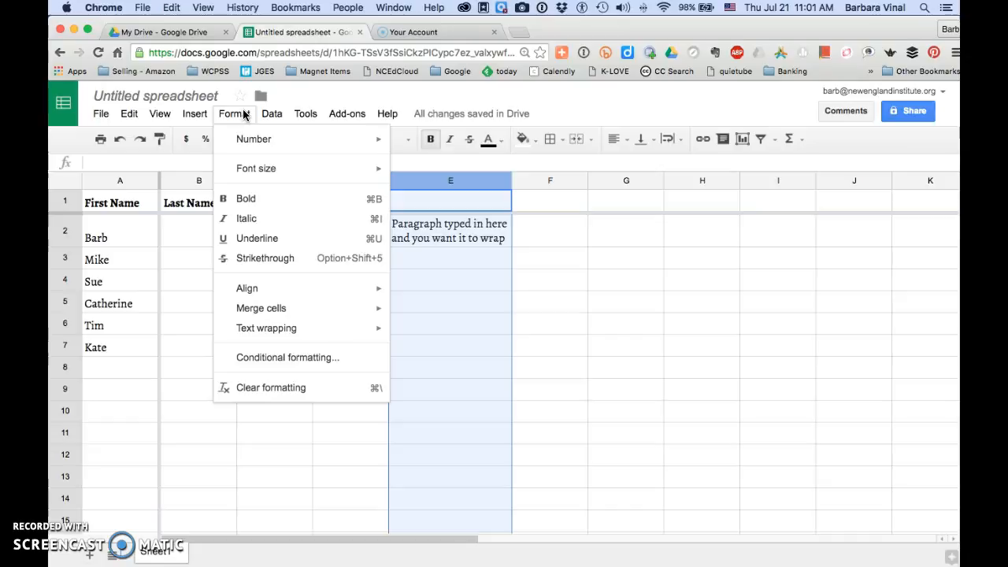
left_click(272, 116)
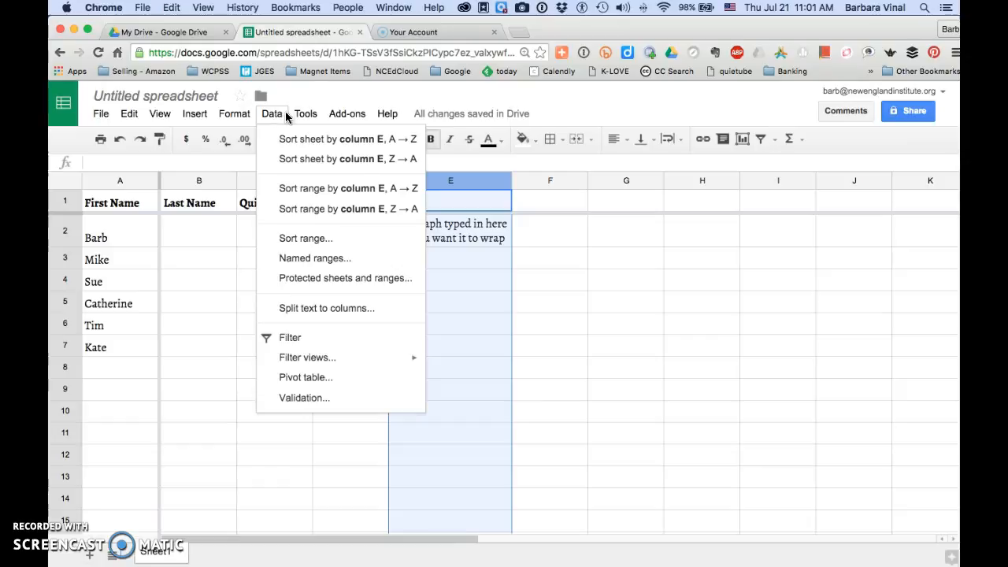
- Create a form from the spreadsheet and title it "New Form"
left_click(313, 116)
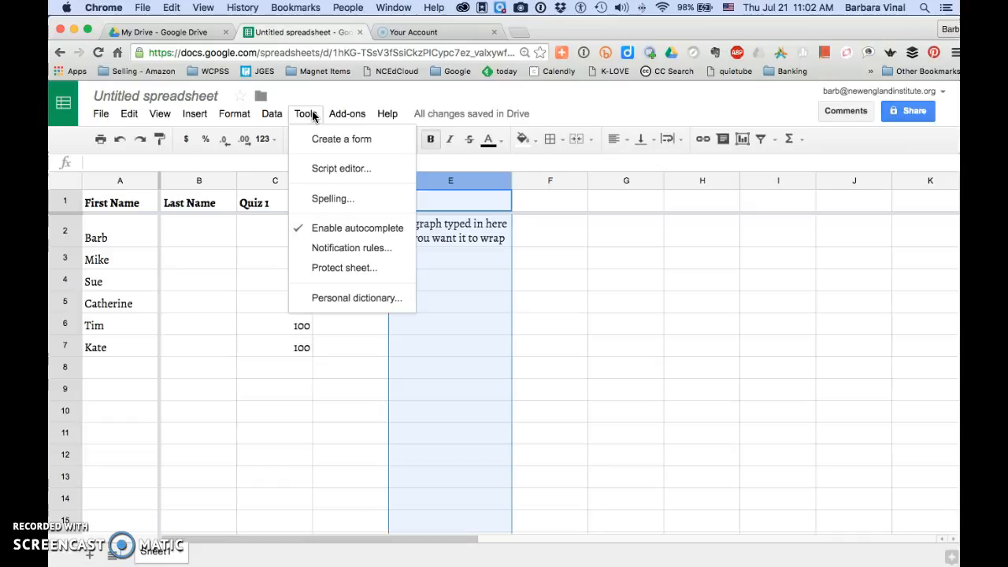
left_click(316, 140)
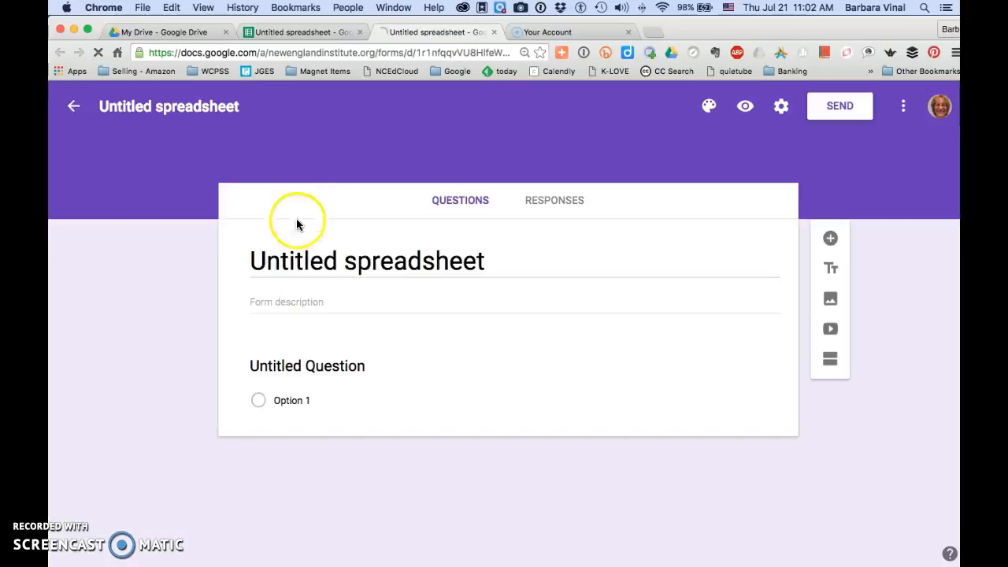
left_click(300, 256)
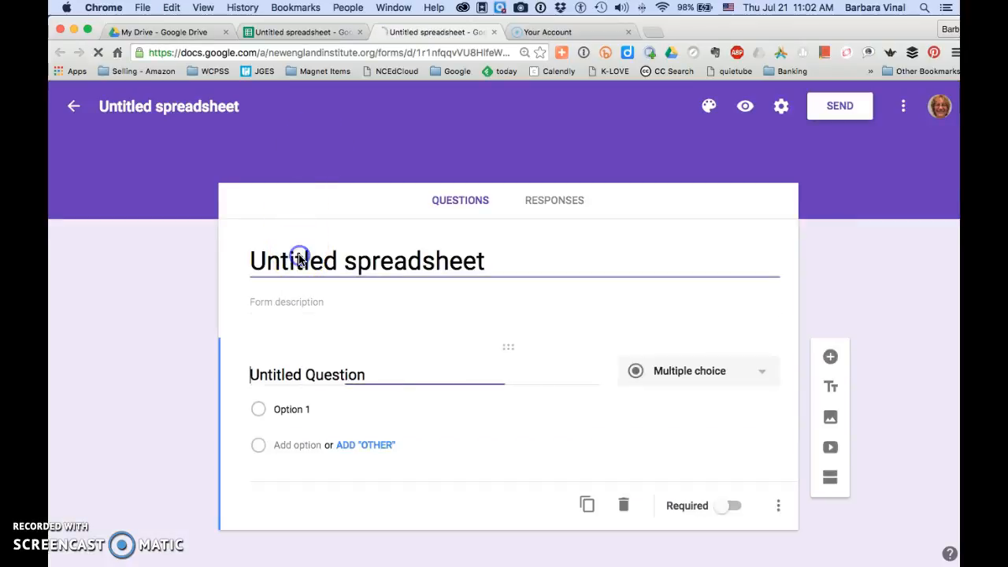
triple_click(299, 258)
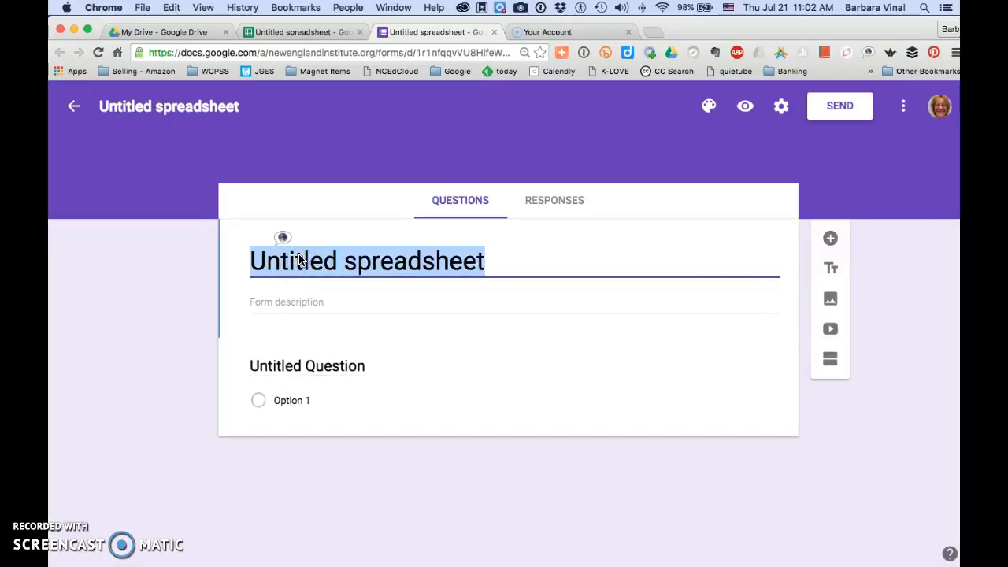
type("New Form")
- Duplicate the untitled multiple-choice question in the form
left_click(288, 358)
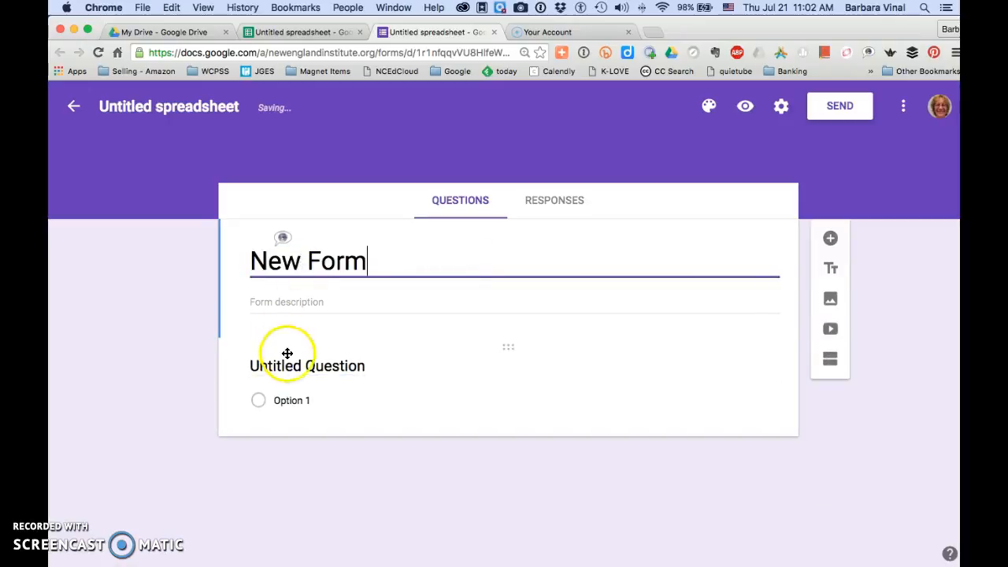
left_click(567, 497)
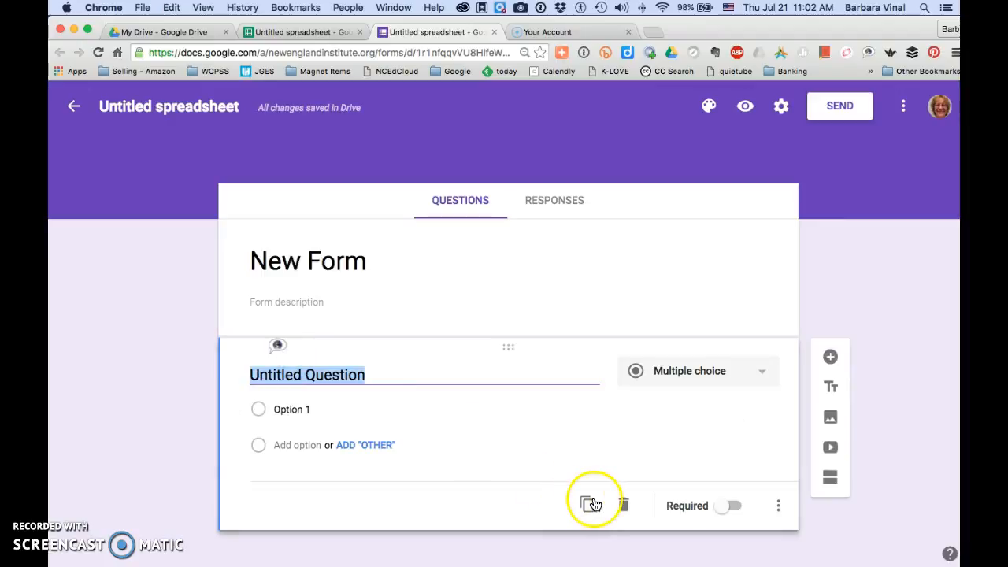
left_click(589, 503)
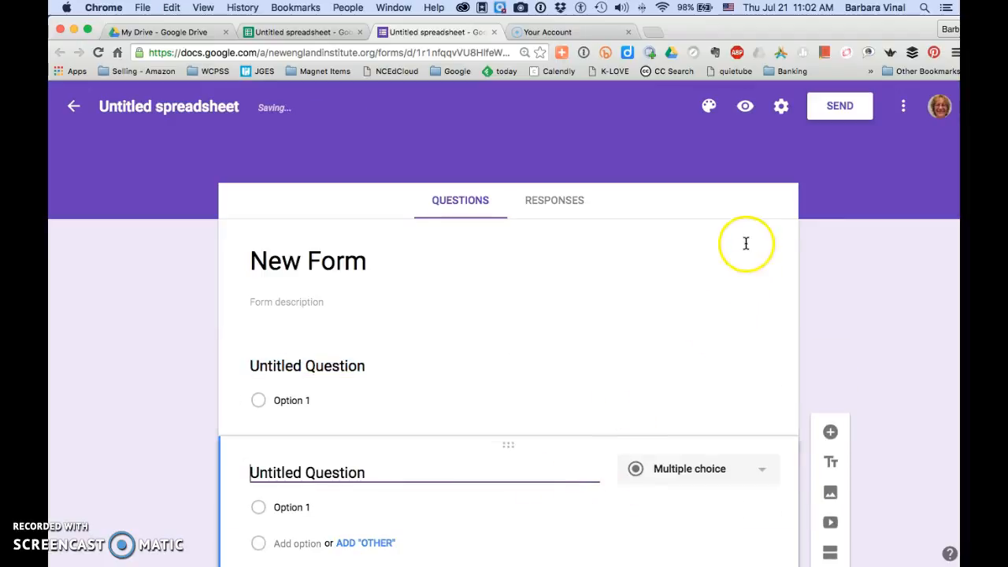
- Open the form's responses in its linked spreadsheet and switch to Sheet1
left_click(554, 201)
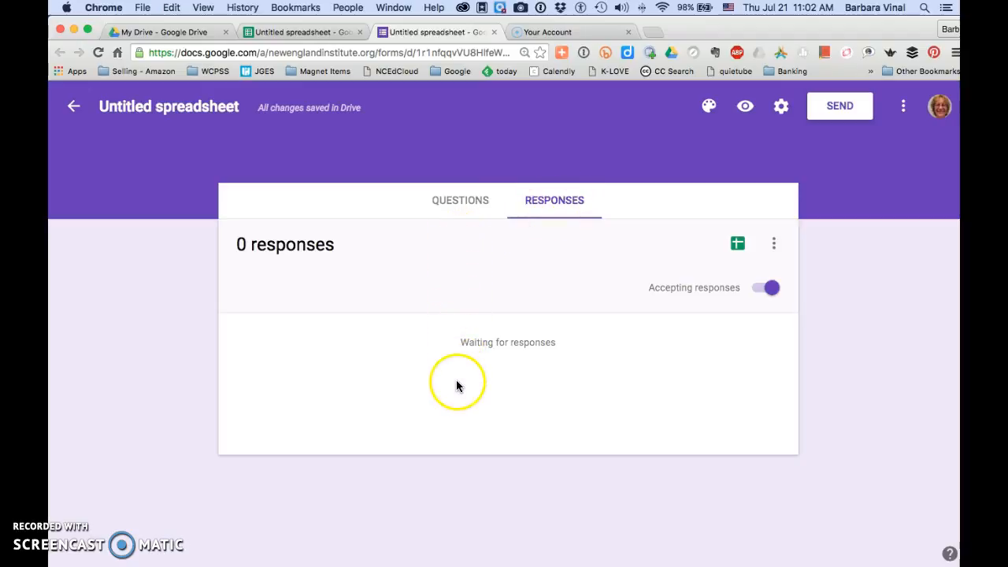
left_click(738, 245)
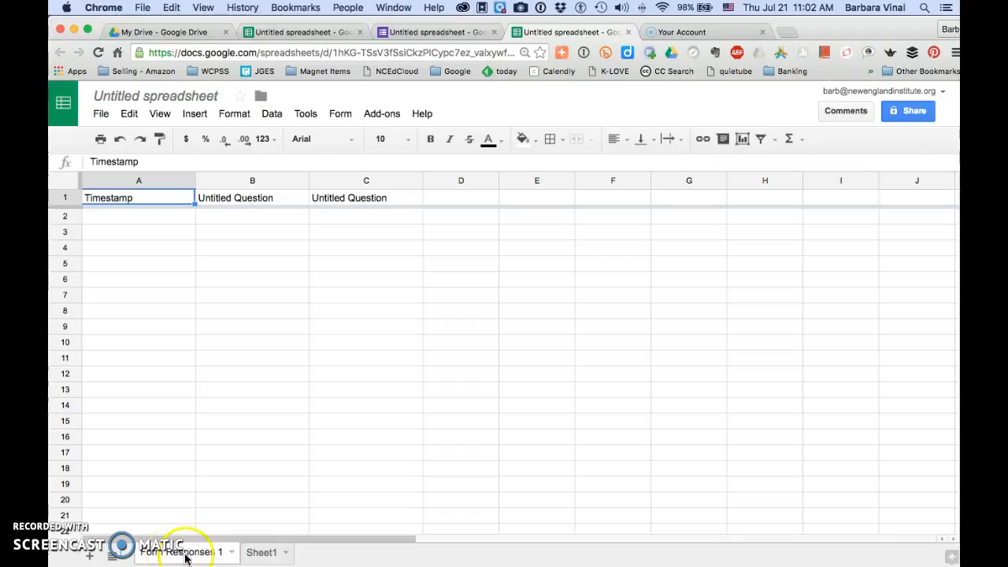
left_click(263, 553)
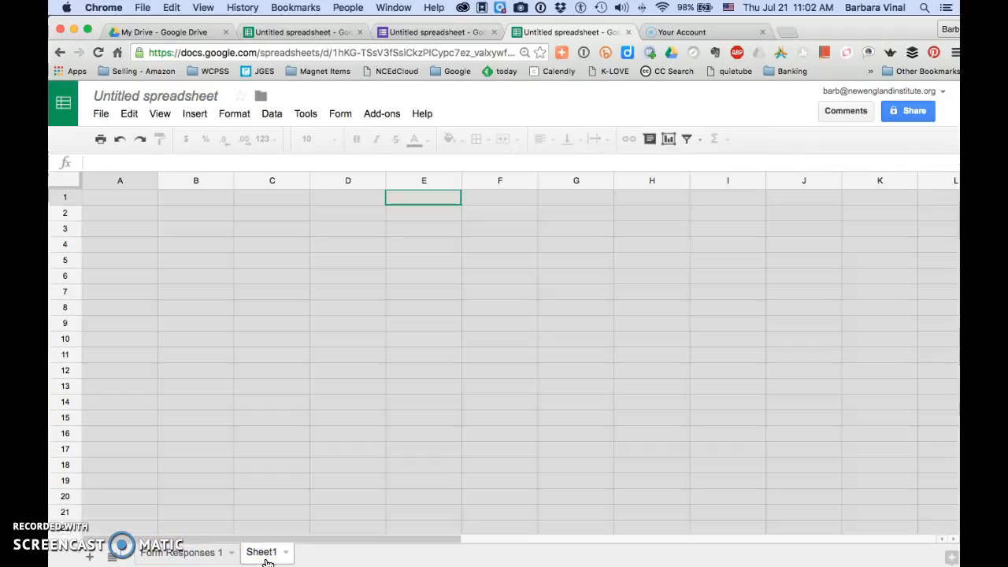
- Move the Sheet1 sheet ahead of the Form Responses 1 sheet
left_click(266, 554)
left_click_drag(266, 555, 156, 555)
left_click_drag(292, 557, 161, 555)
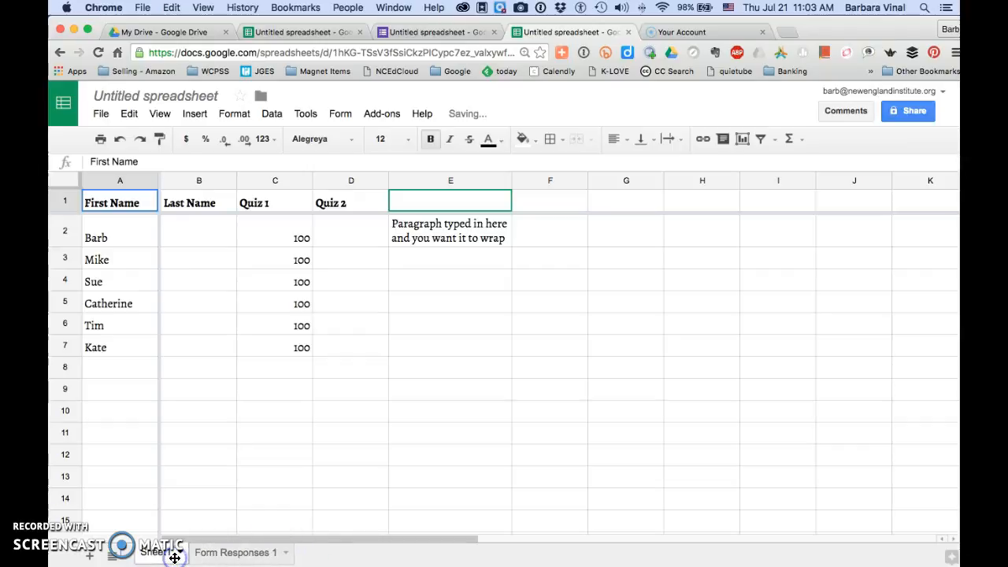
left_click(225, 556)
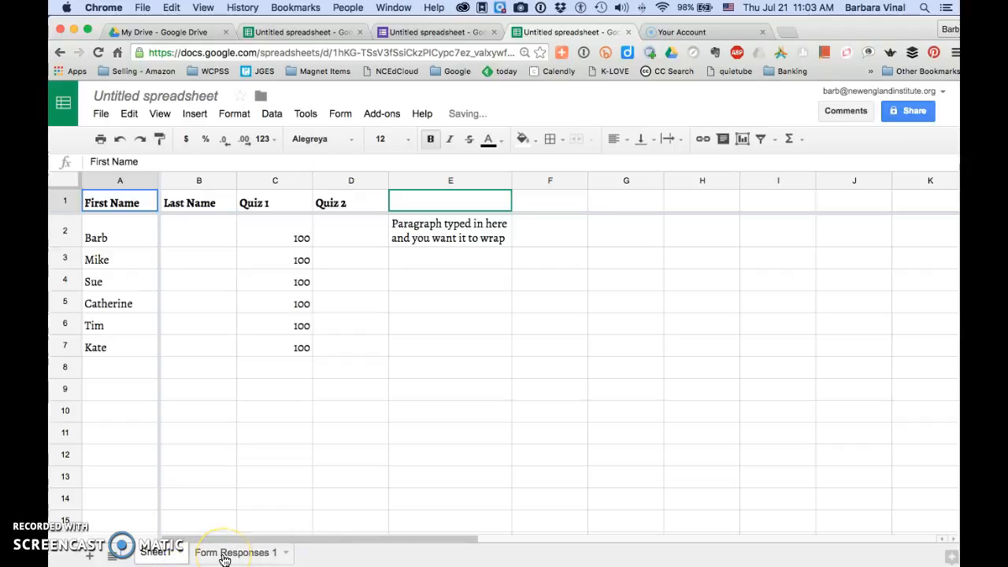
- Rename Sheet1 as "First Page" and check the list of all sheets
left_click(163, 554)
double_click(163, 553)
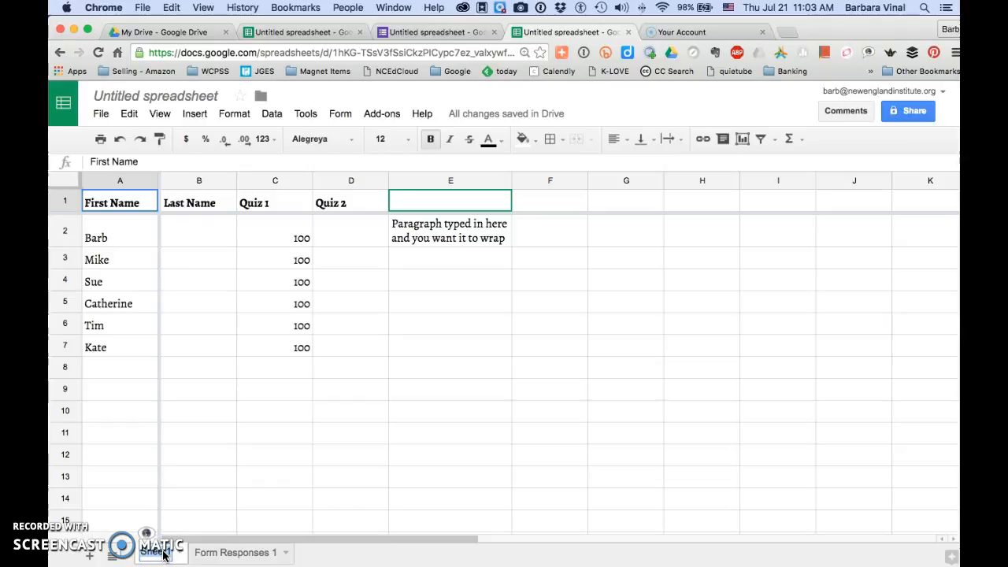
type("First Page")
left_click(155, 551)
left_click(114, 553)
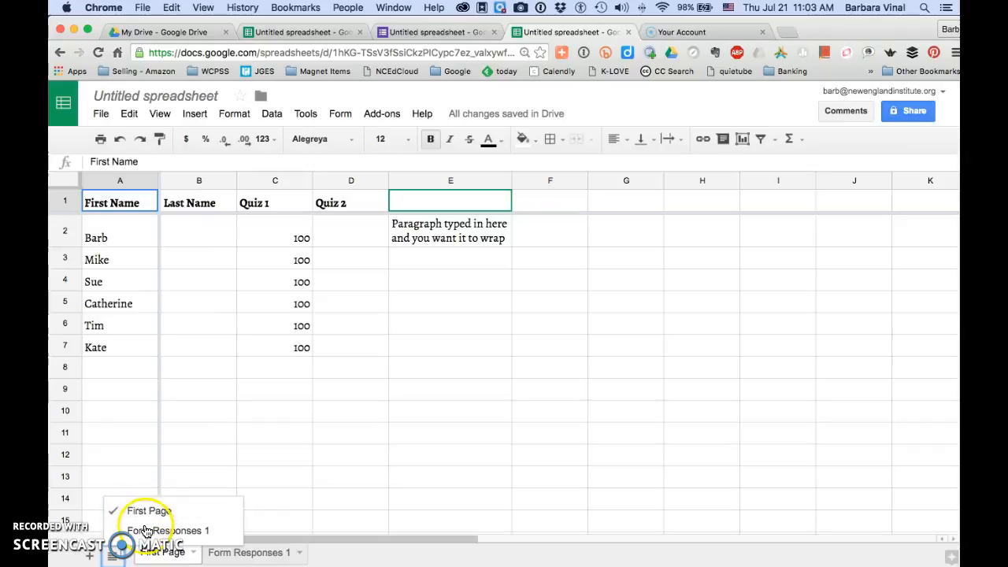
left_click(390, 561)
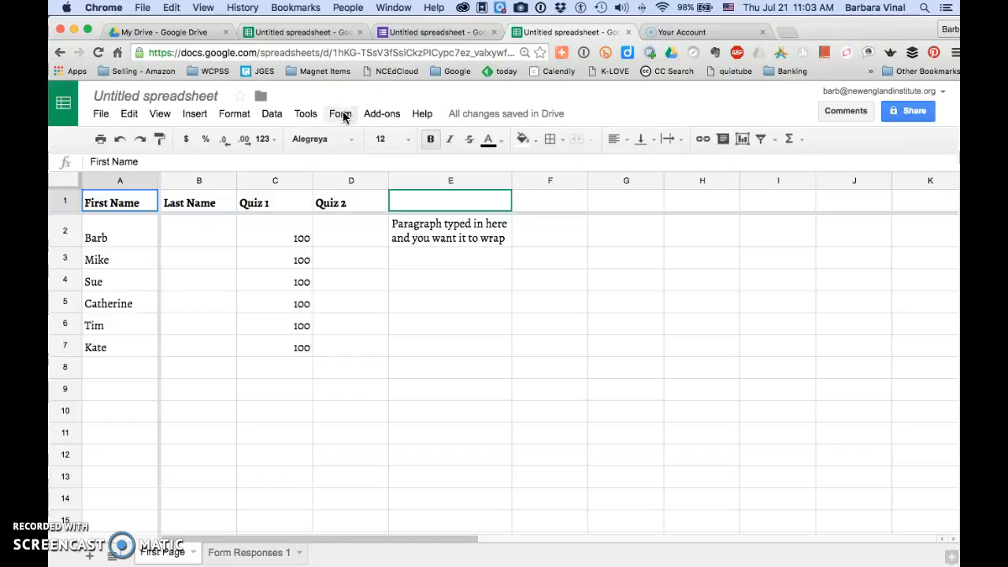
- Search the available spreadsheet add-ons for "Flubaroo"
left_click(378, 114)
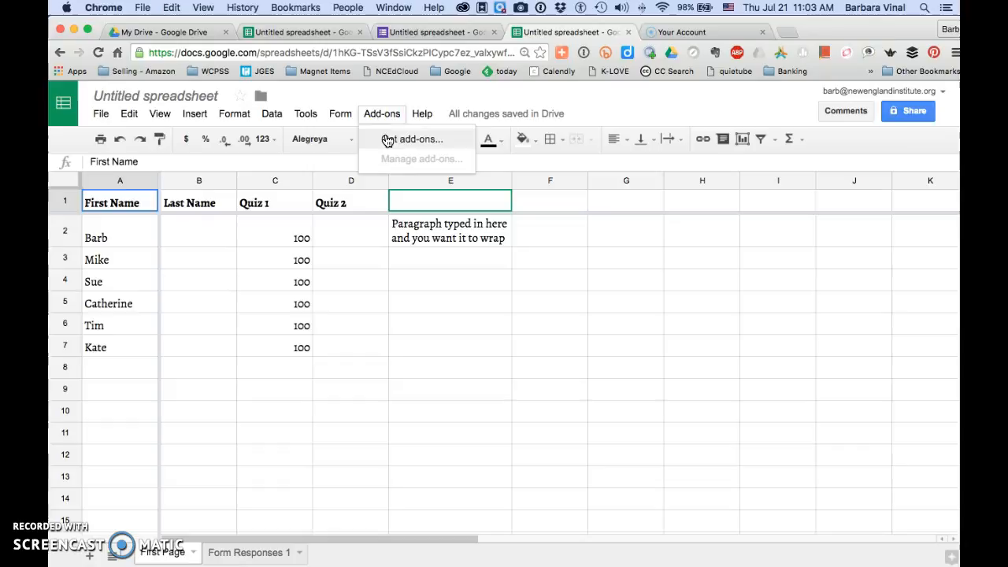
left_click(388, 140)
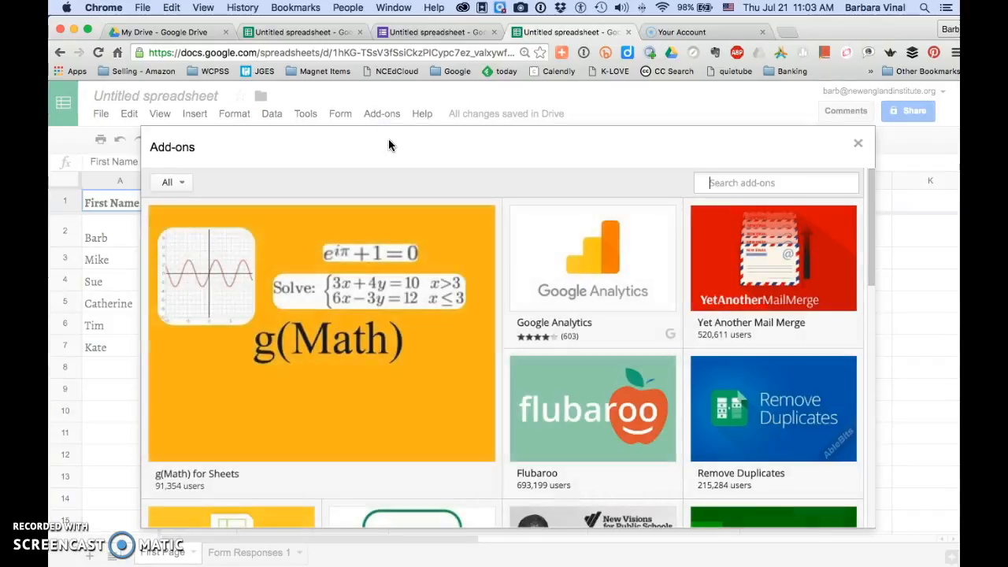
left_click(718, 186)
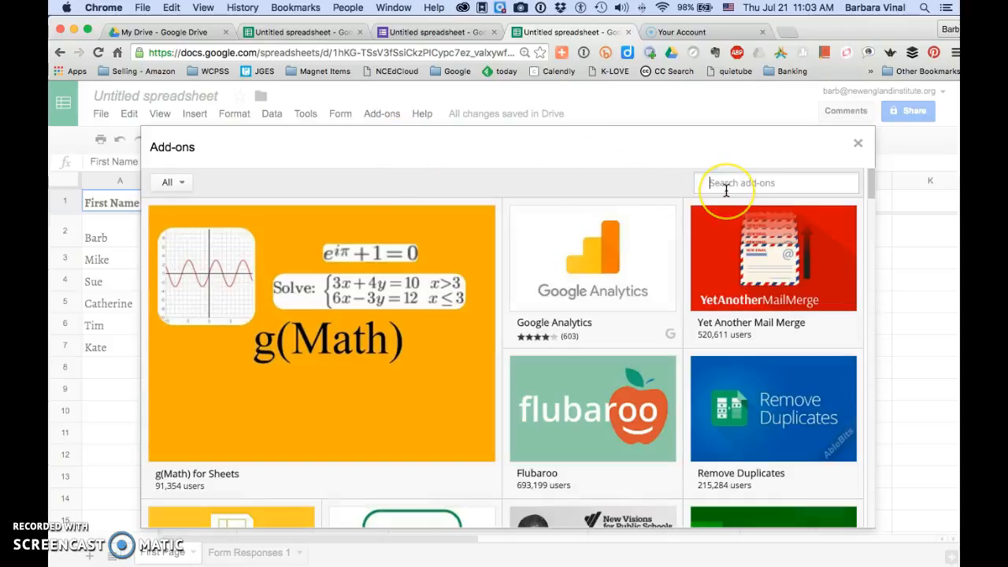
type("Flubaroo")
key("Return")
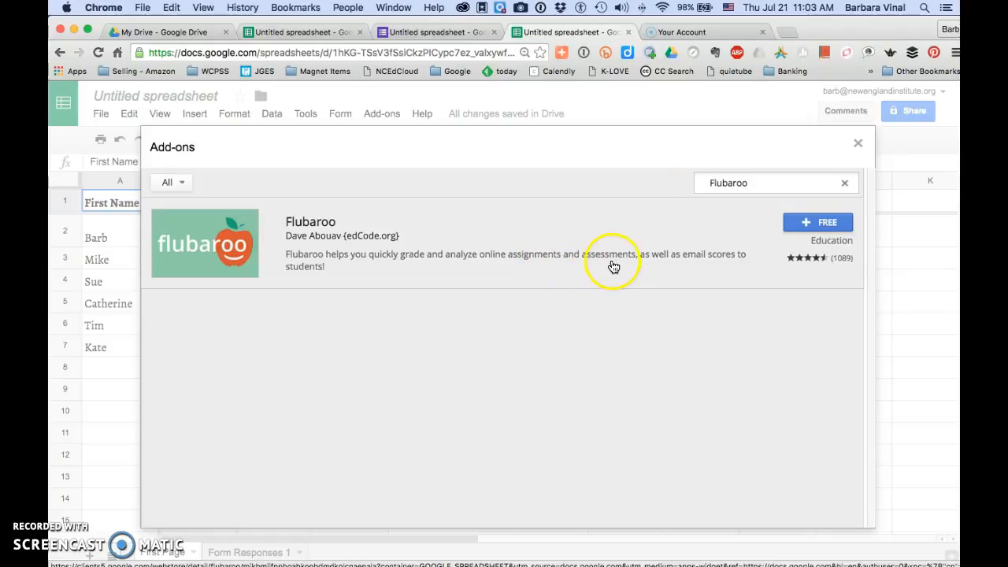
- Install the free Flubaroo add-on and grant it the requested account permissions
left_click(817, 223)
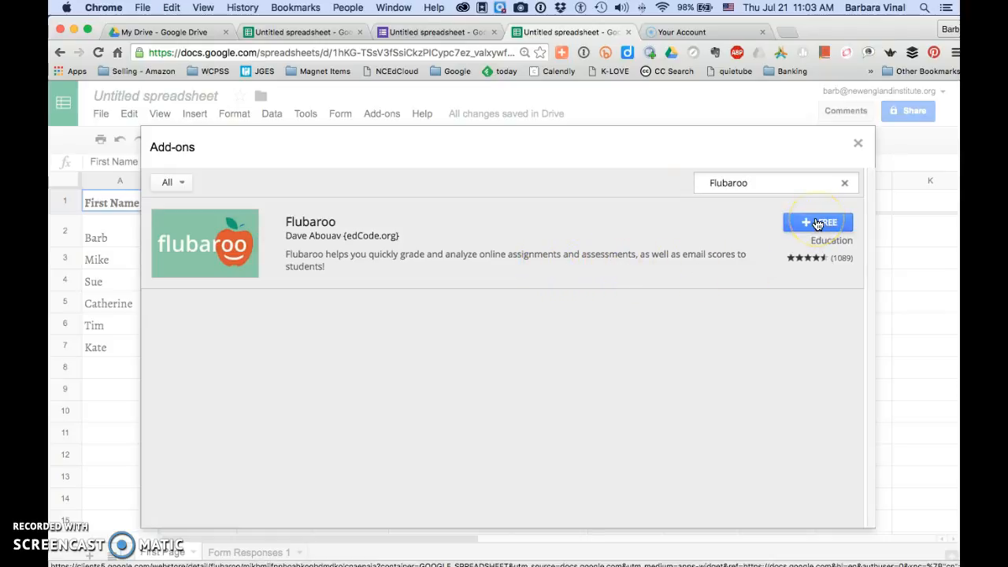
left_click(818, 224)
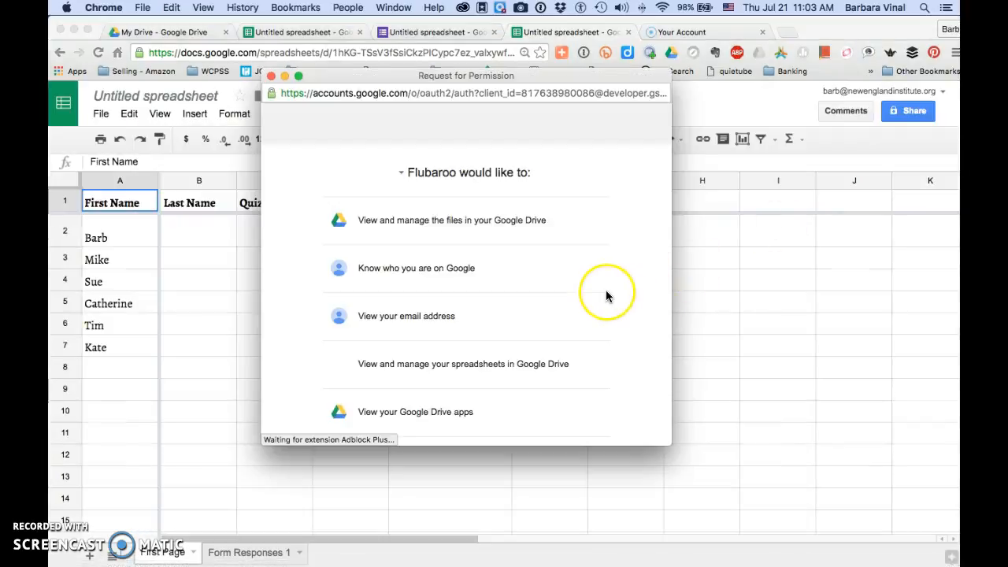
scroll(605, 293, "down", 3)
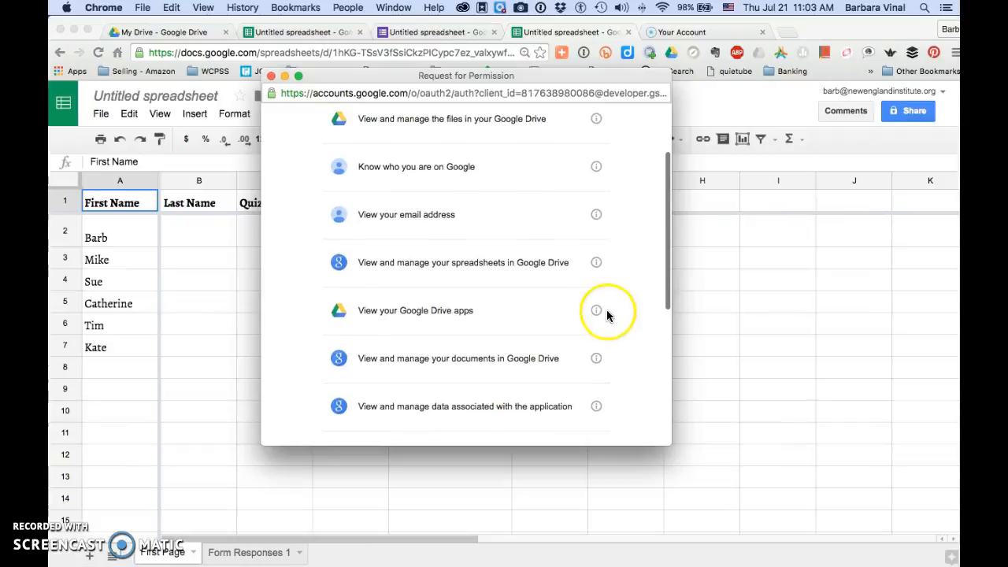
scroll(608, 317, "down", 8)
left_click(593, 406)
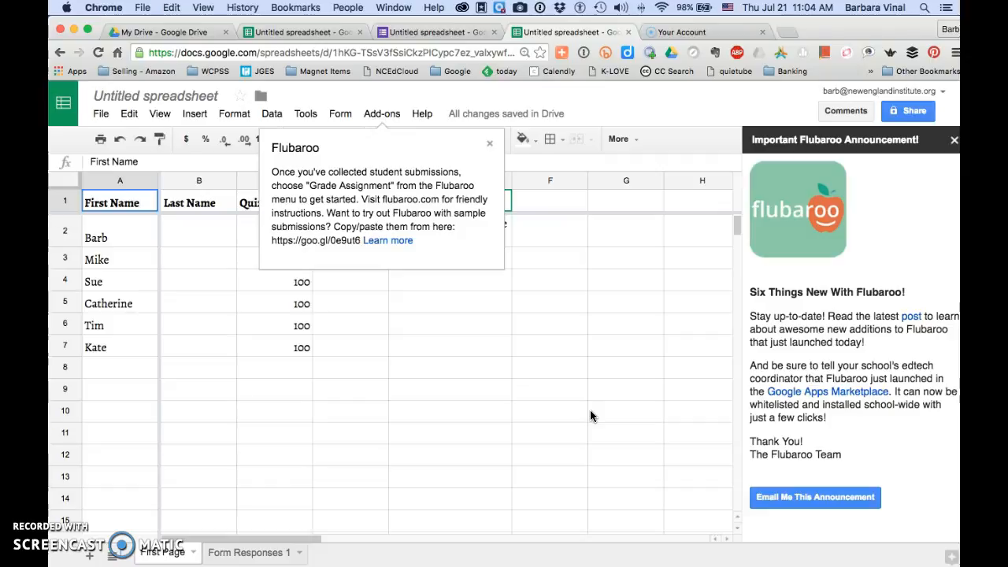
- Open the spreadsheet's help options
left_click(425, 115)
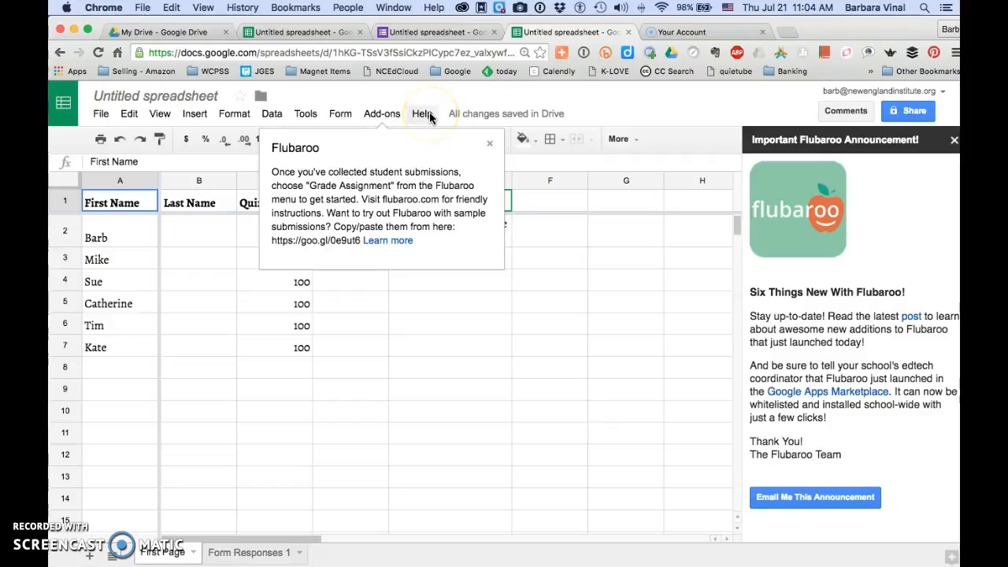